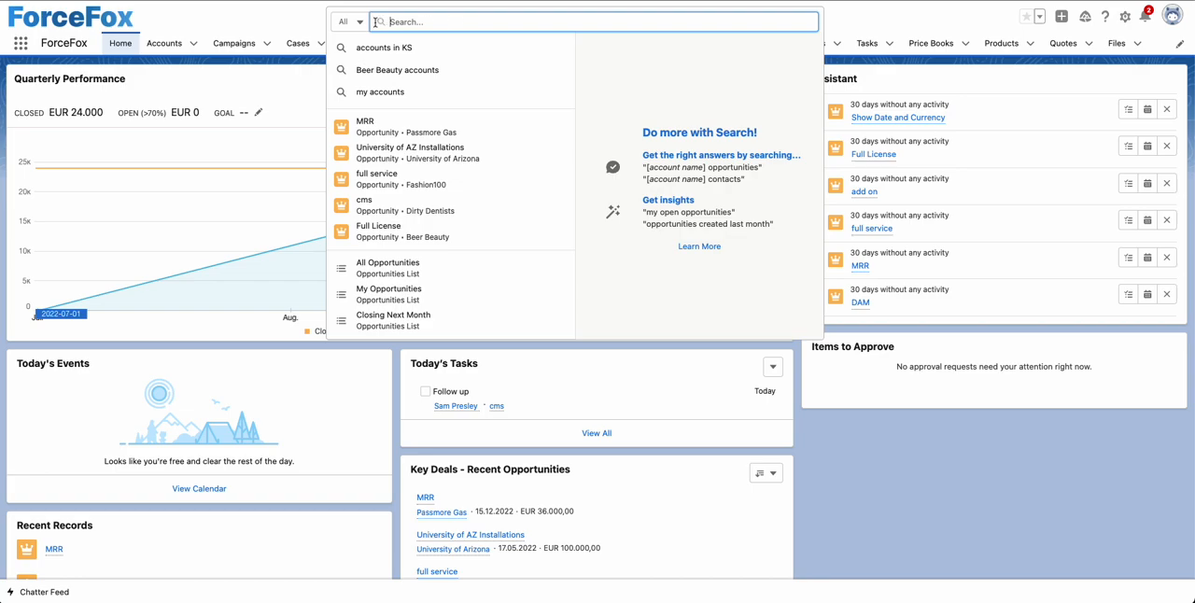
Step: Search all record types for "beer" and review the result groups and their columns
left_click(360, 21)
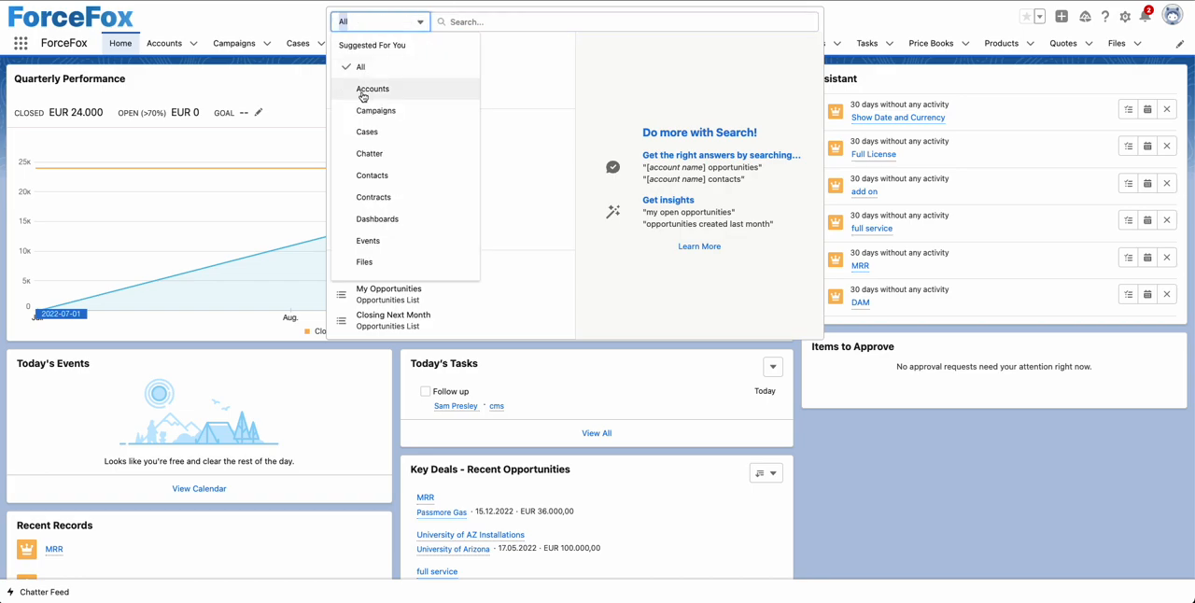
left_click(476, 19)
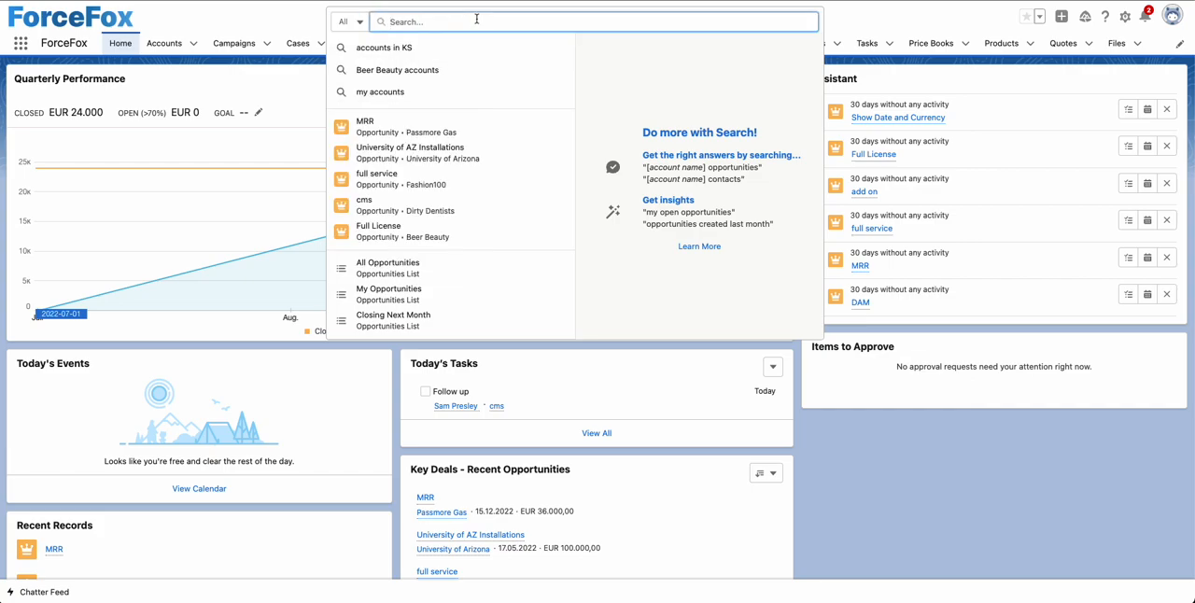
type("beer")
key("Return")
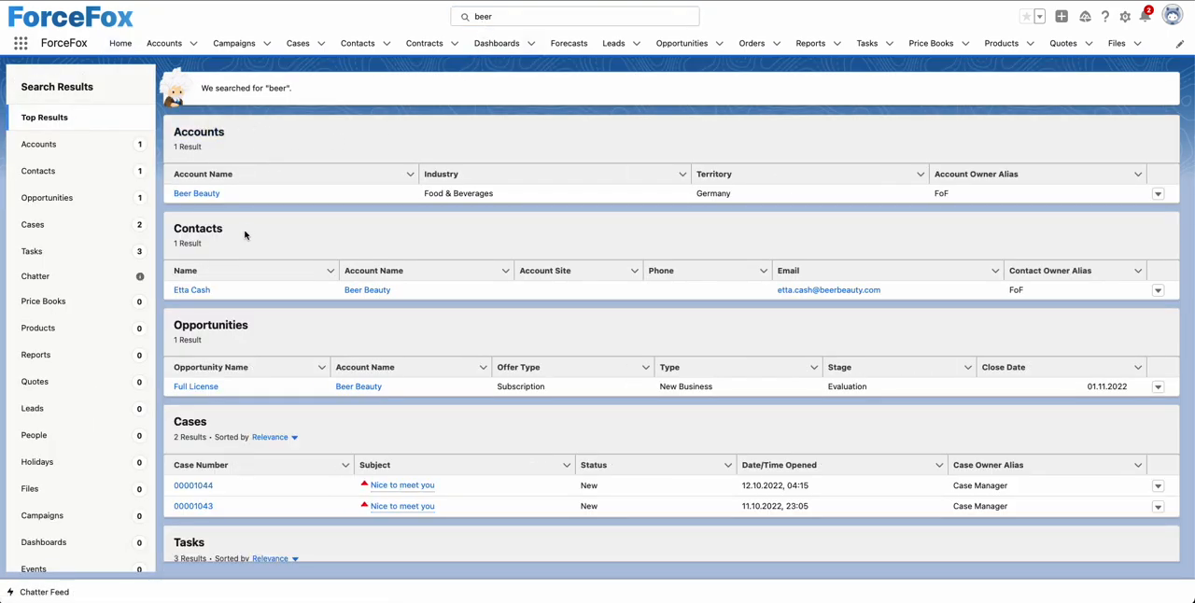
scroll(246, 233, "down", 3)
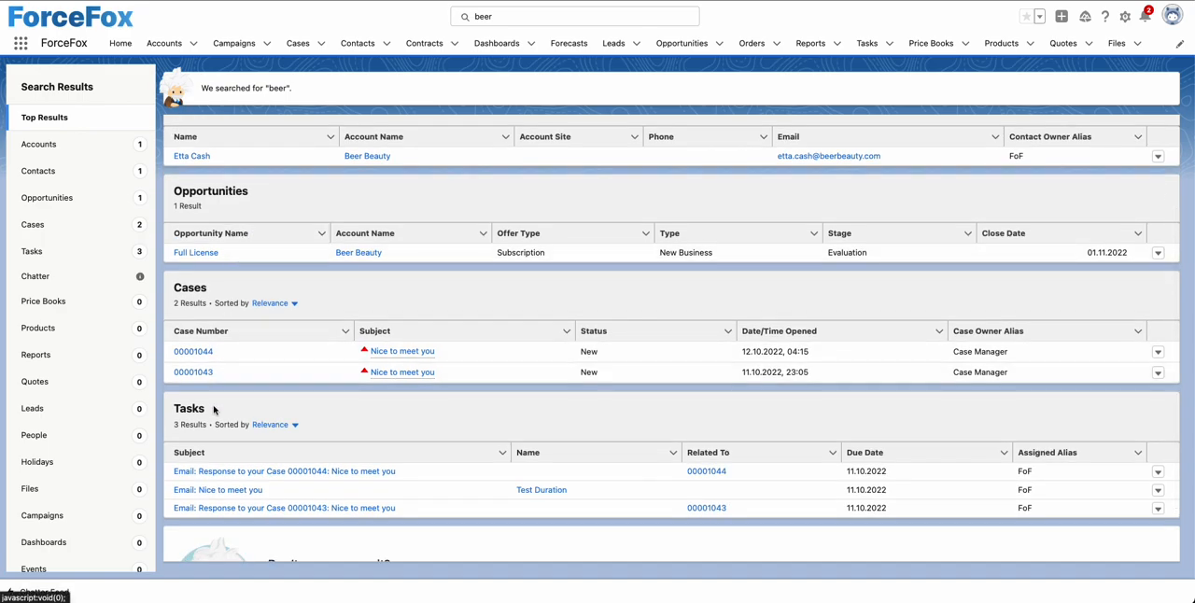
scroll(214, 410, "up", 3)
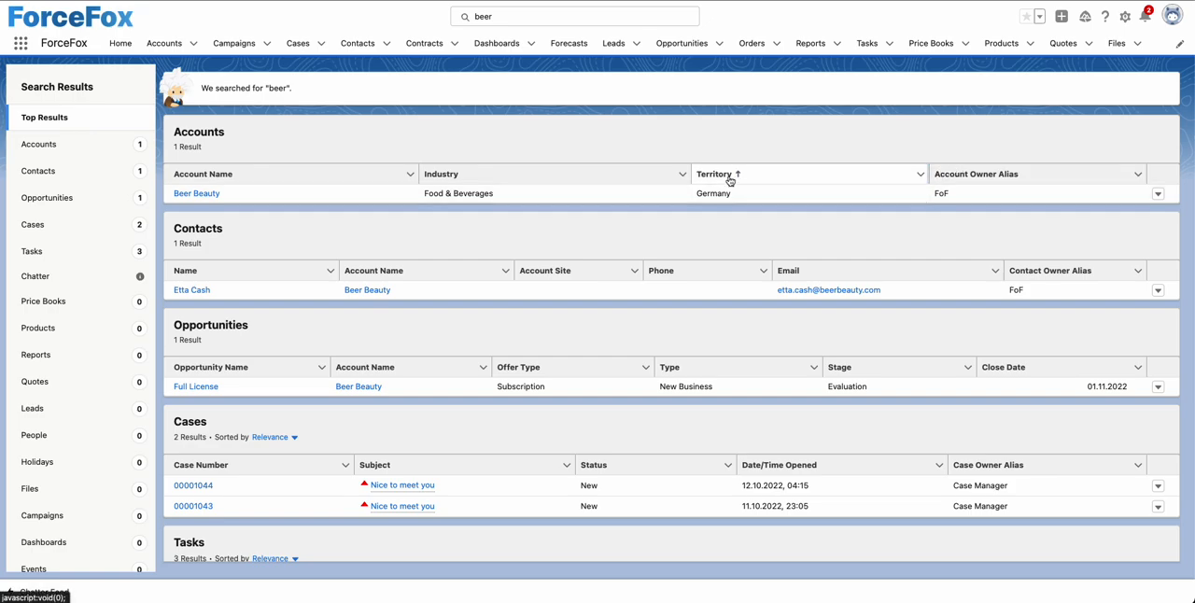
scroll(715, 181, "down", 3)
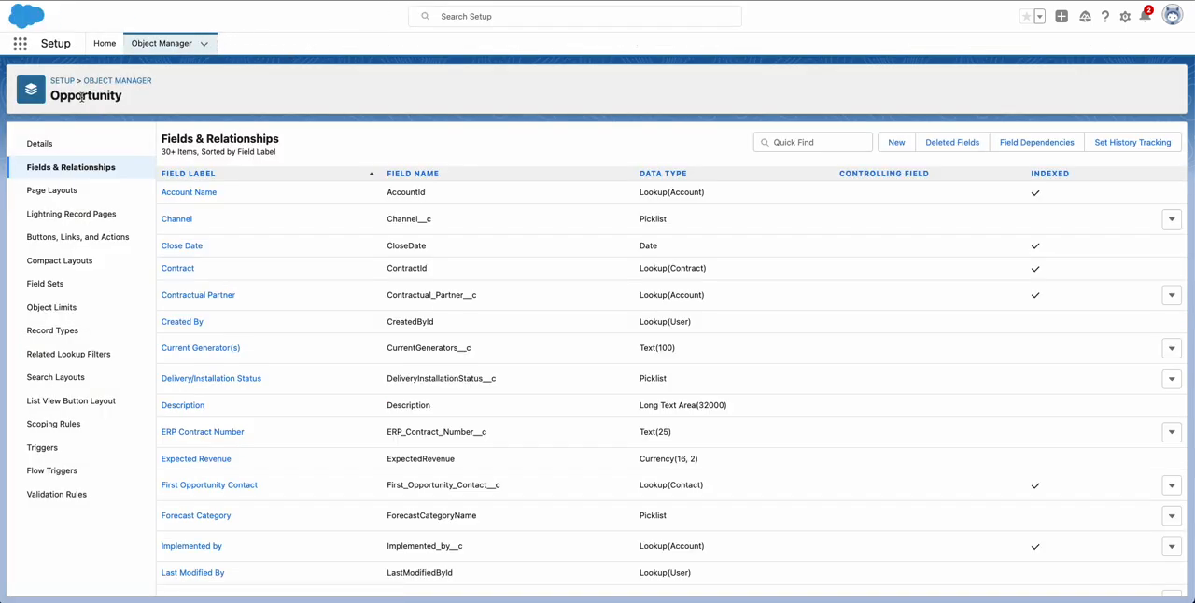
Step: Open the Default Layout of the Opportunity object's search layouts for editing
left_click(52, 379)
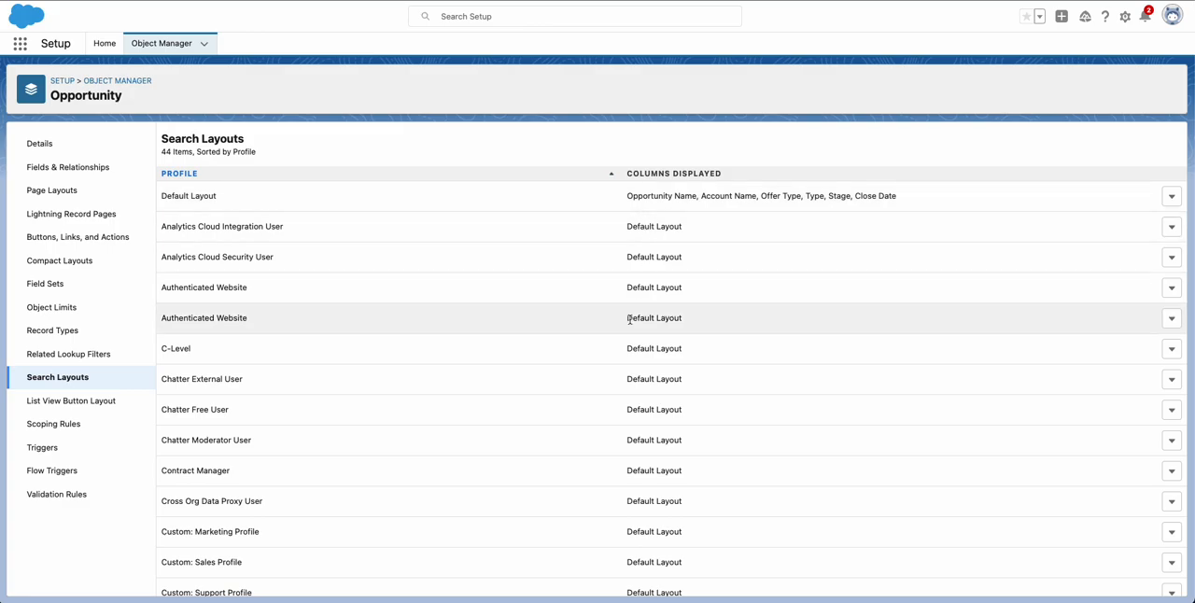
scroll(630, 319, "down", 3)
scroll(630, 319, "down", 10)
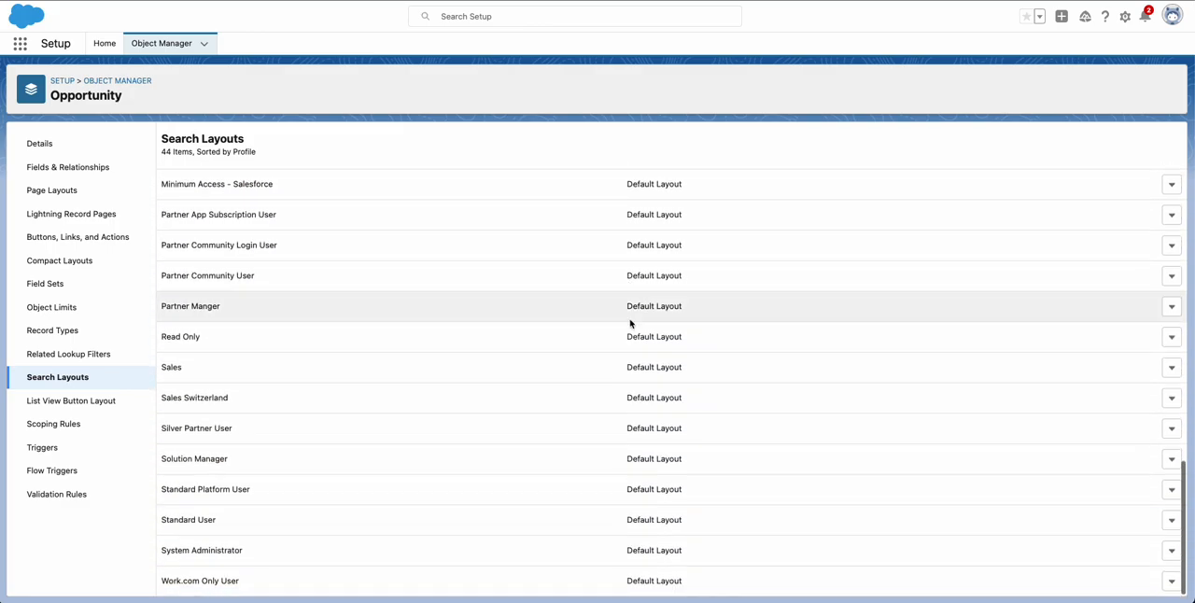
scroll(630, 319, "up", 15)
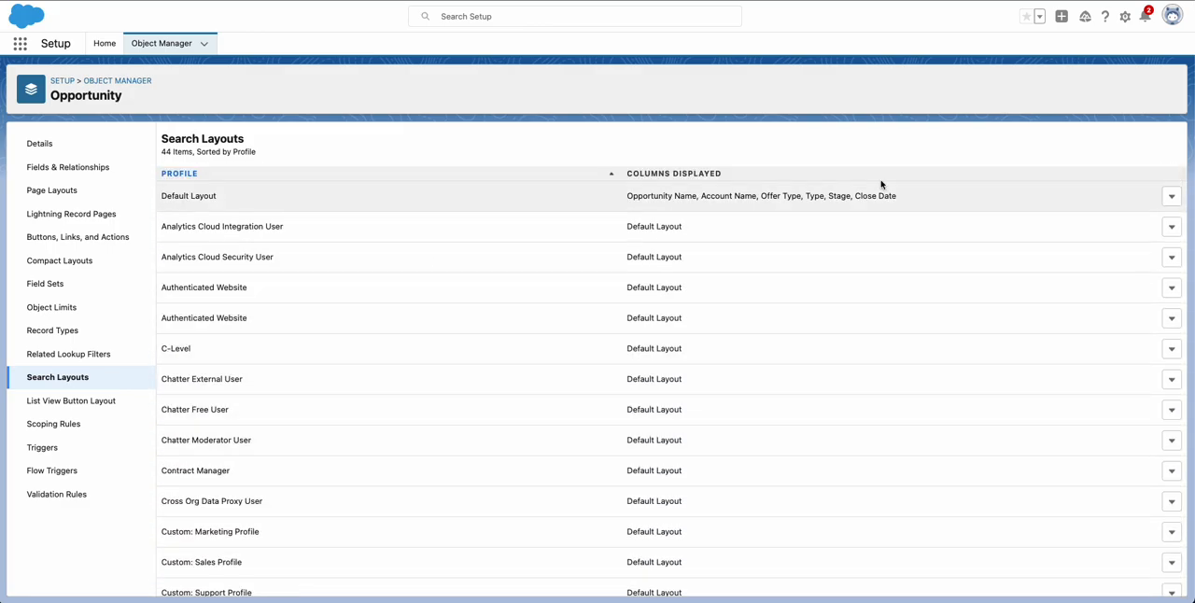
left_click(1172, 198)
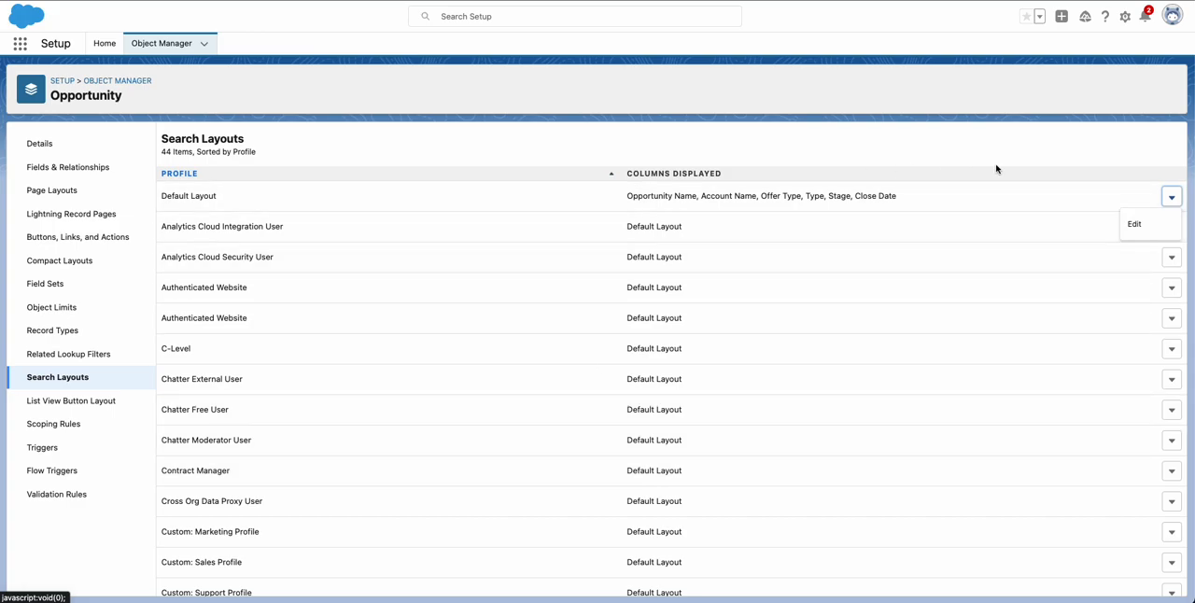
left_click(1134, 225)
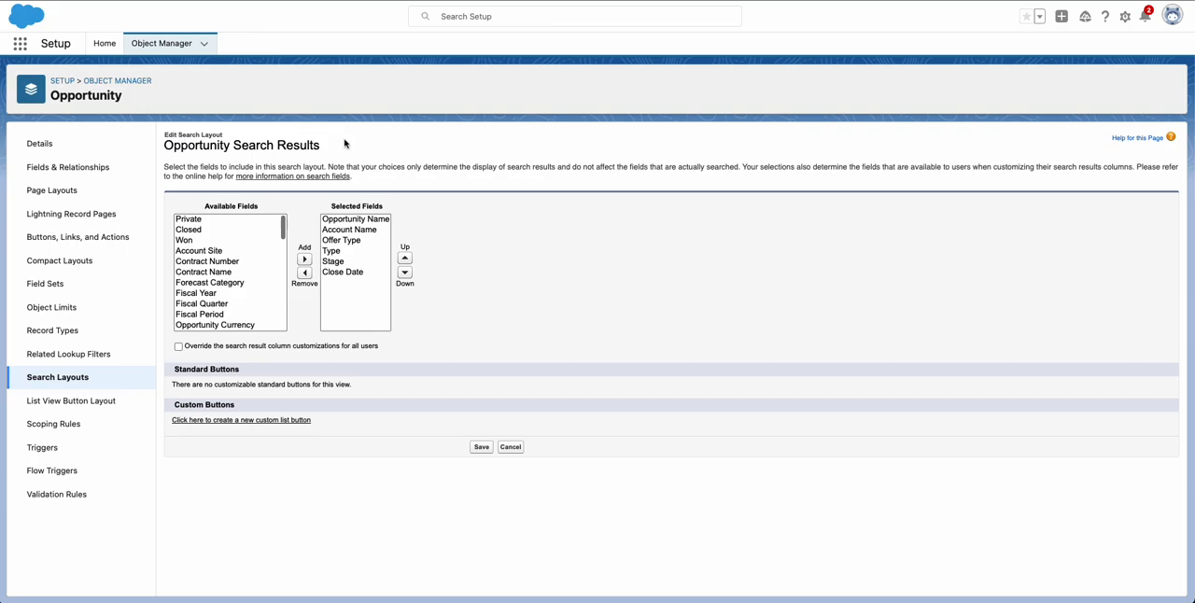
Step: Replace the Type field with Owner Full Name in the opportunity search results layout and save it
left_click(334, 253)
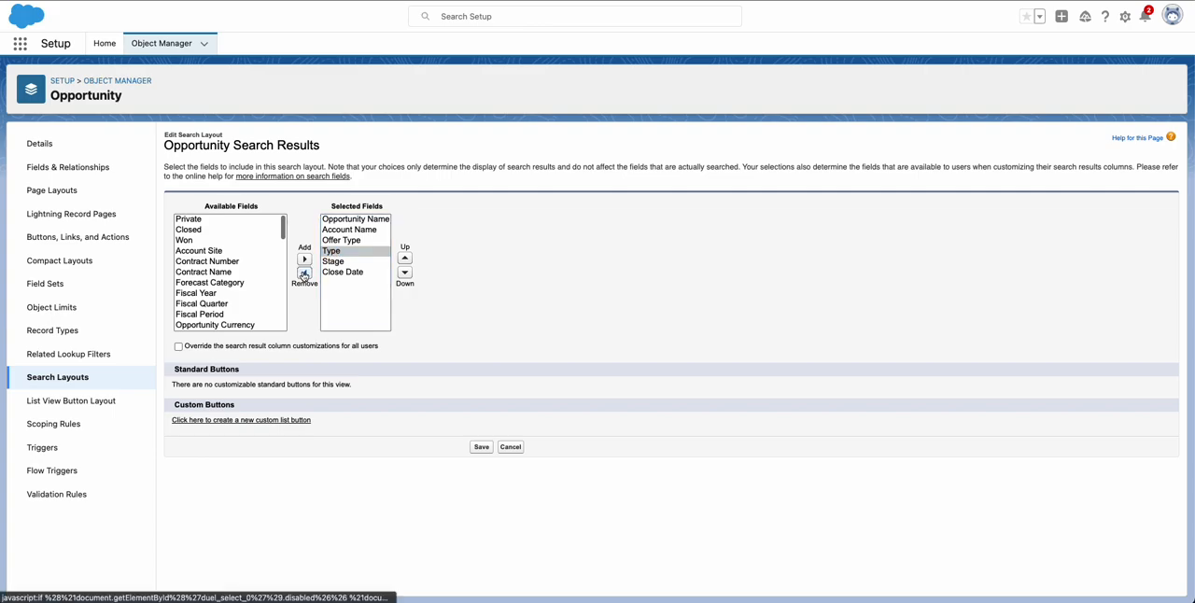
left_click(305, 272)
scroll(221, 271, "up", 3)
scroll(221, 272, "up", 5)
scroll(222, 288, "down", 3)
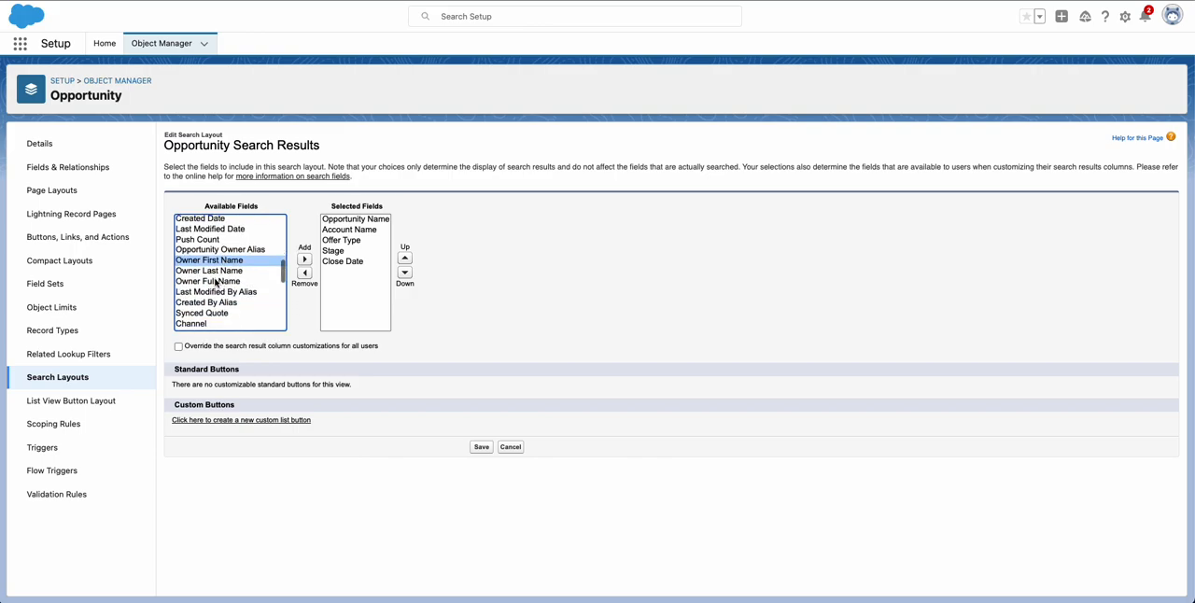
left_click(214, 281)
left_click(304, 259)
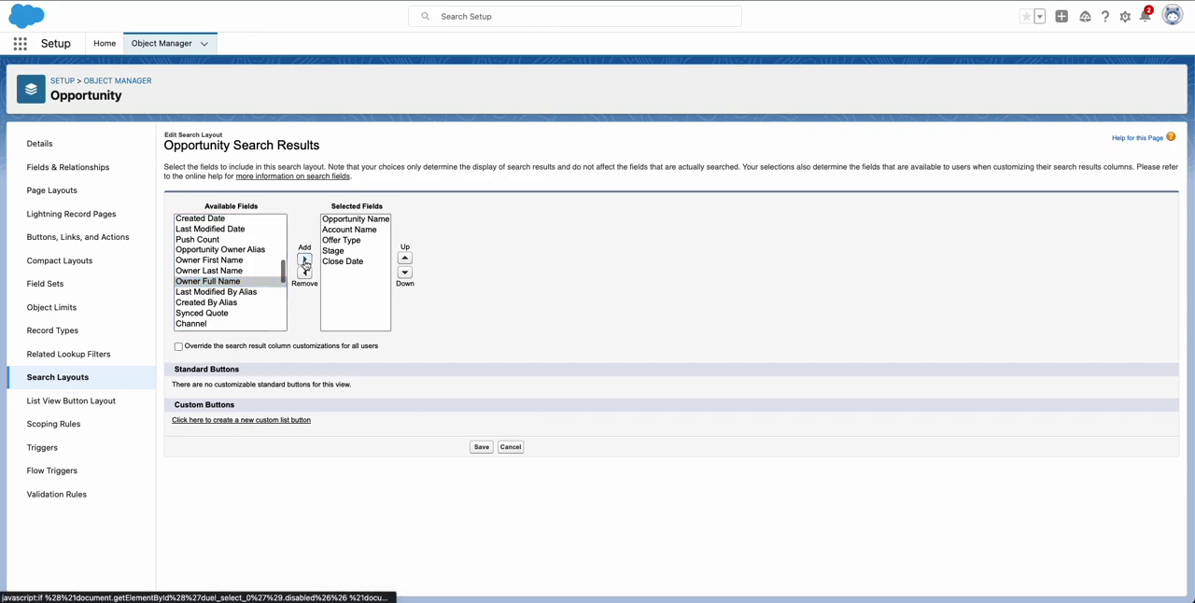
left_click(480, 447)
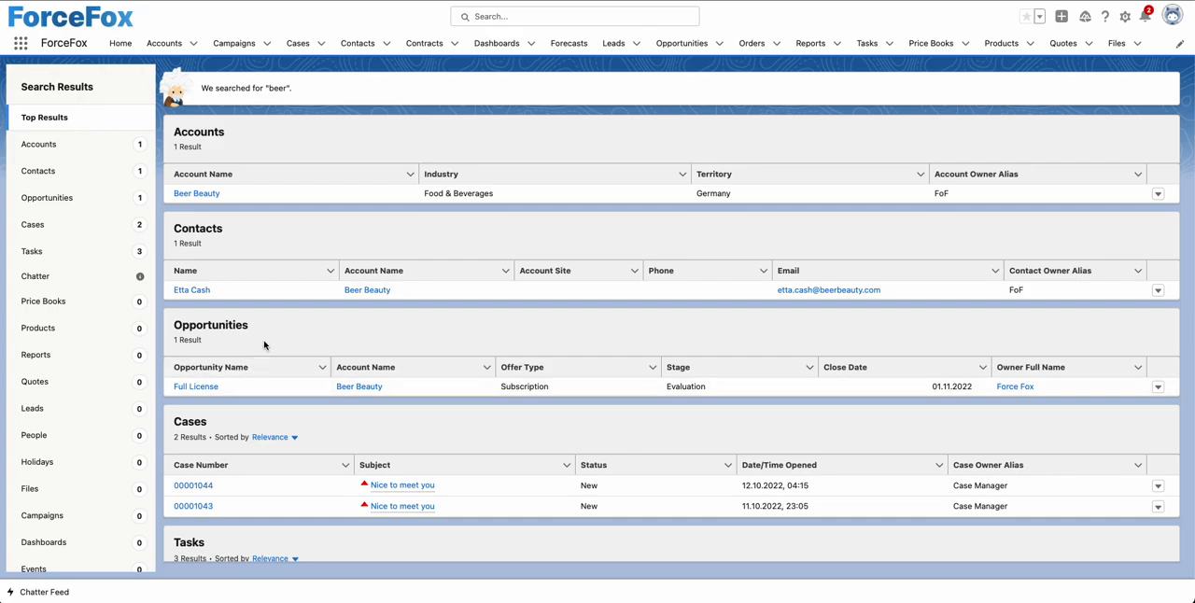
Step: Narrow the search results to opportunities and examine the available refinement fields, such as Opportunity Name, Account Name and Offer Type
left_click(61, 202)
left_click(49, 255)
left_click(62, 302)
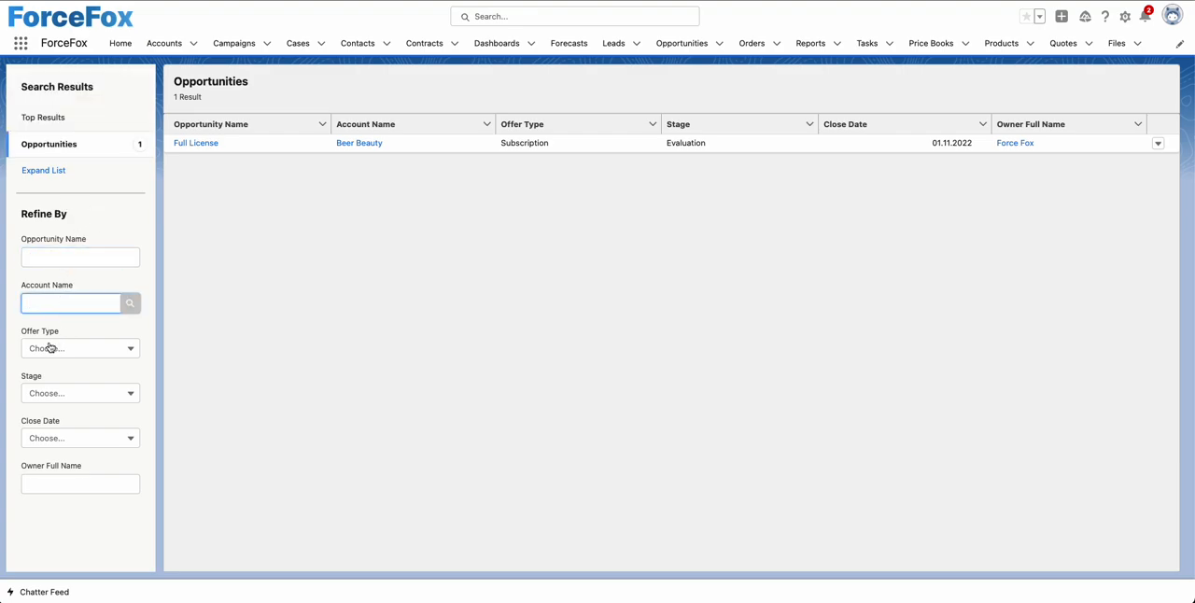
left_click(50, 347)
left_click(153, 327)
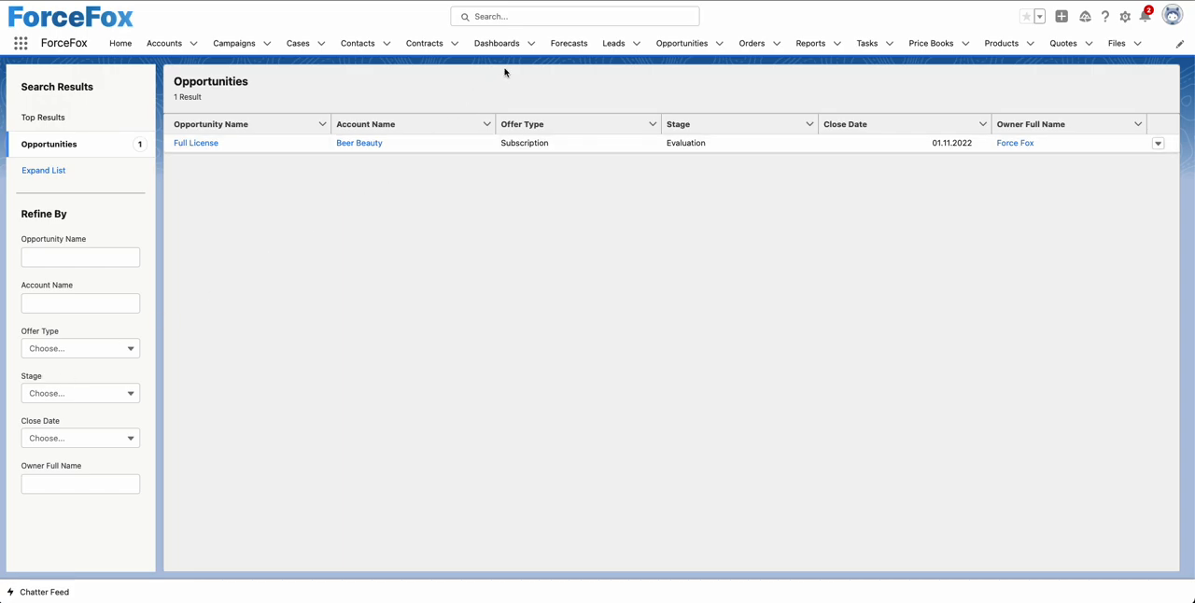
Step: Go to the Opportunities list and check which fields its list search excludes
left_click(672, 46)
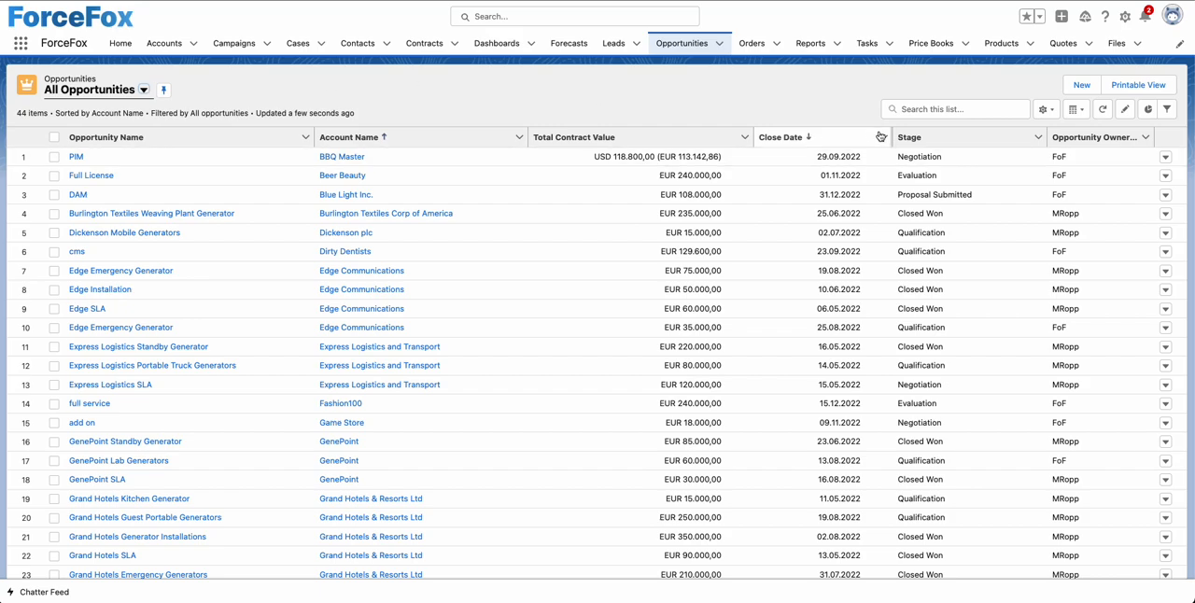
left_click(916, 113)
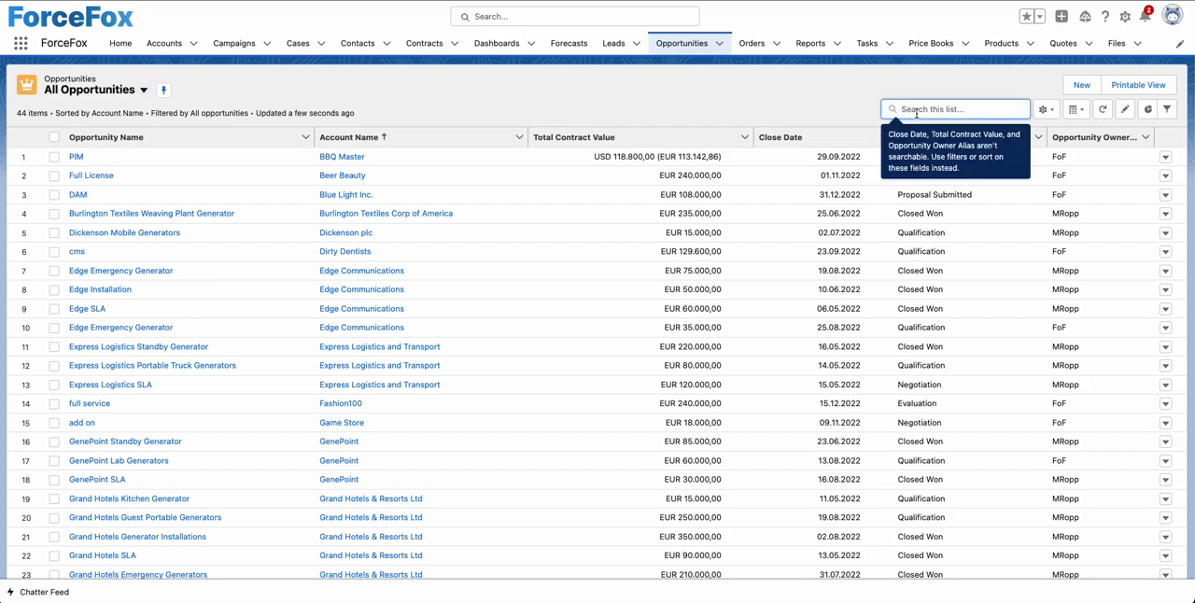
left_click(820, 86)
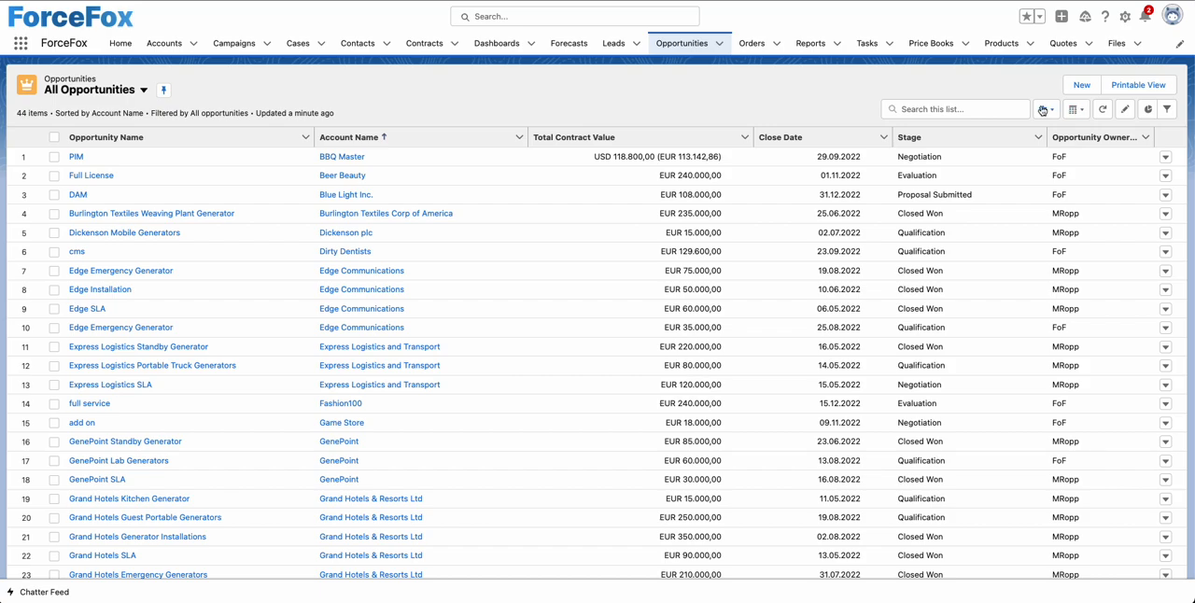
Step: Create a new opportunity list view named "My Own Opps" that only its creator can see
left_click(1049, 111)
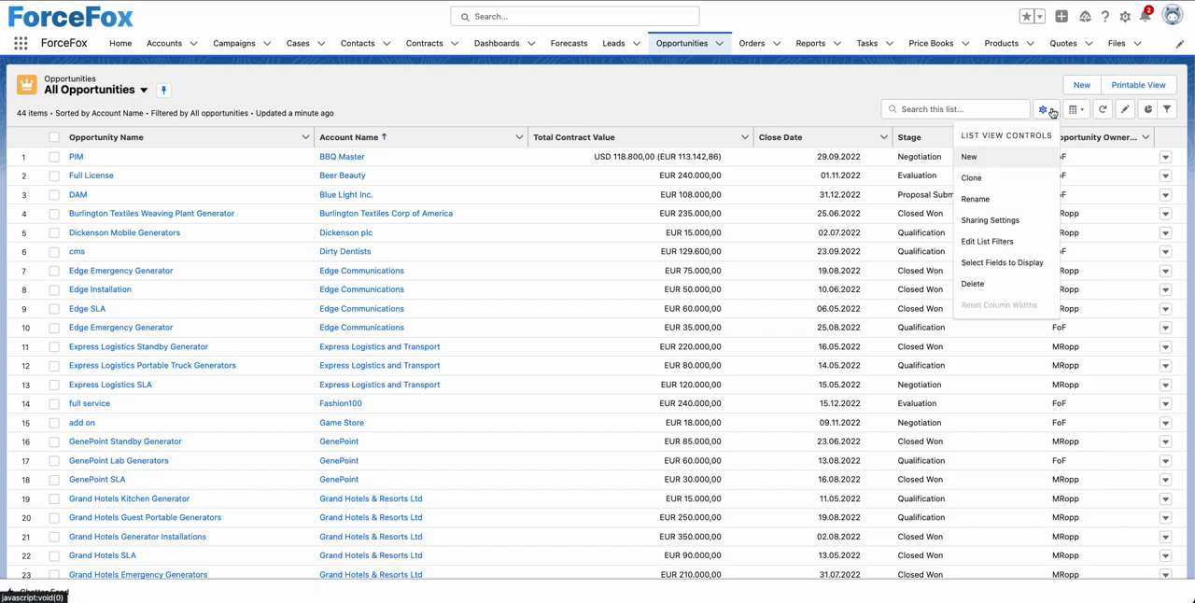
left_click(980, 158)
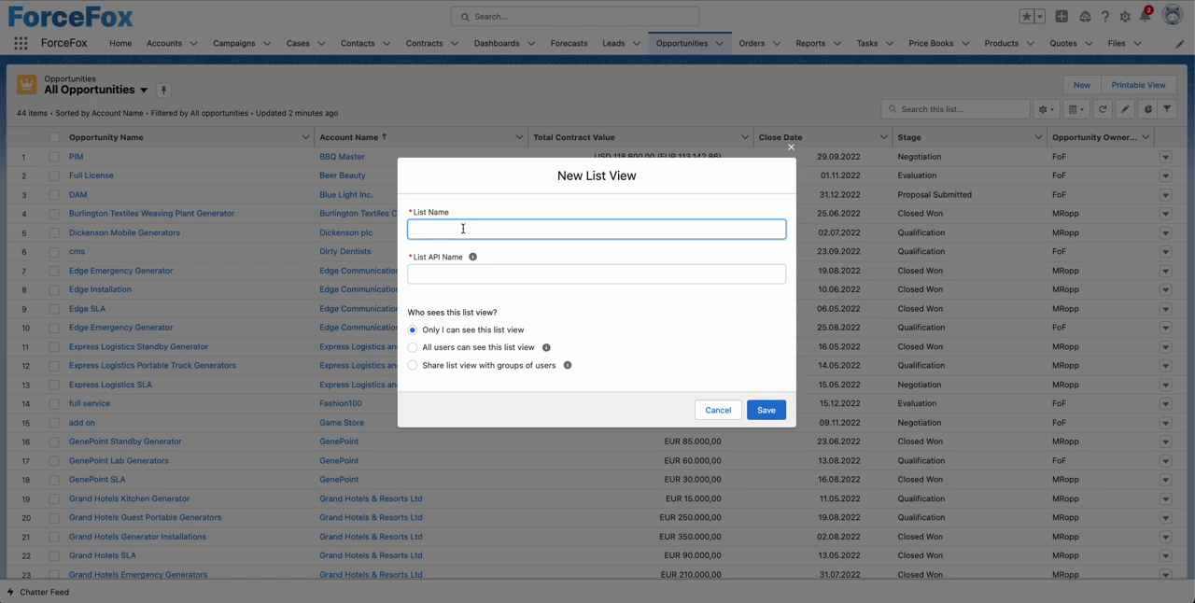
type("My Own Opps")
left_click(569, 327)
left_click(766, 412)
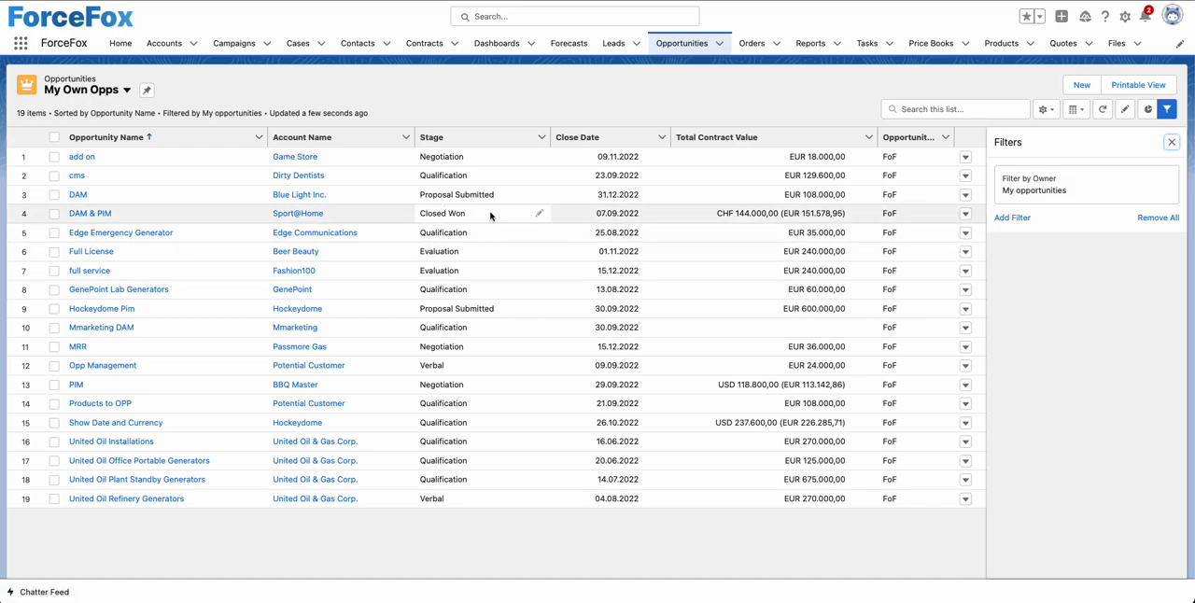
Step: Add the filter Closed equals False to the My Own Opps list view, save it and close the filters
left_click(1017, 220)
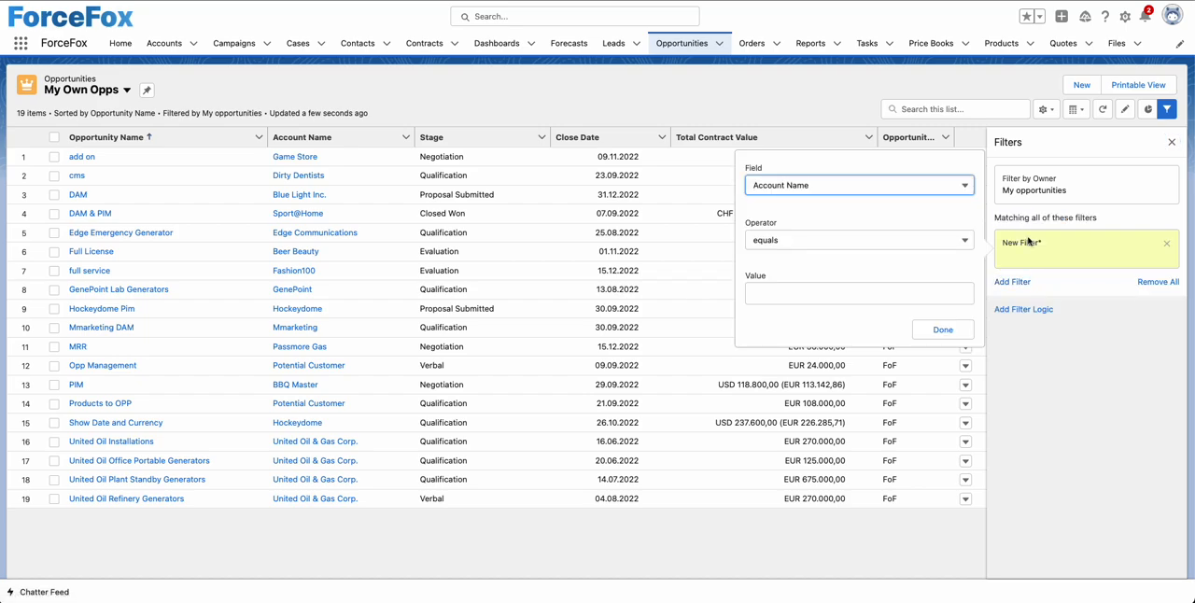
left_click(921, 190)
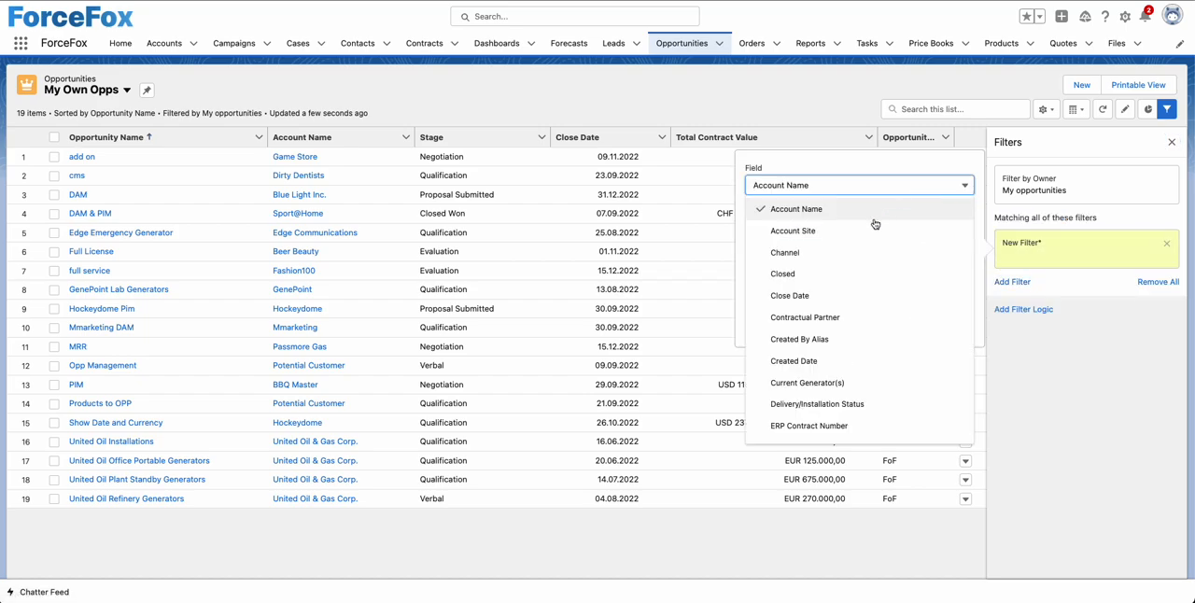
left_click(808, 283)
left_click(917, 301)
left_click(944, 333)
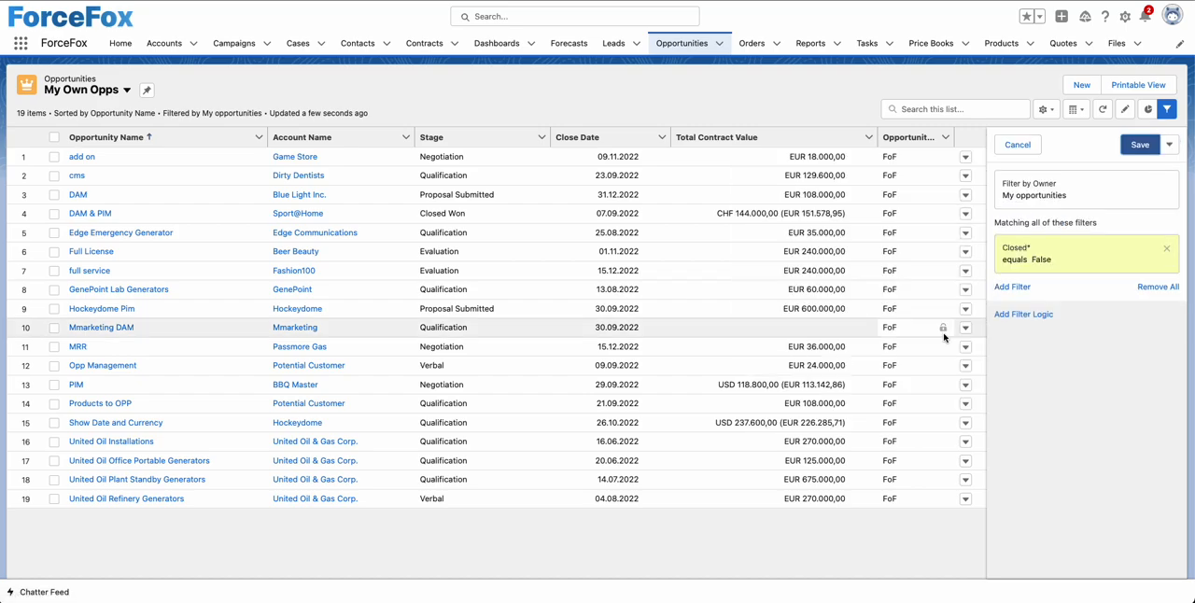
left_click(1129, 149)
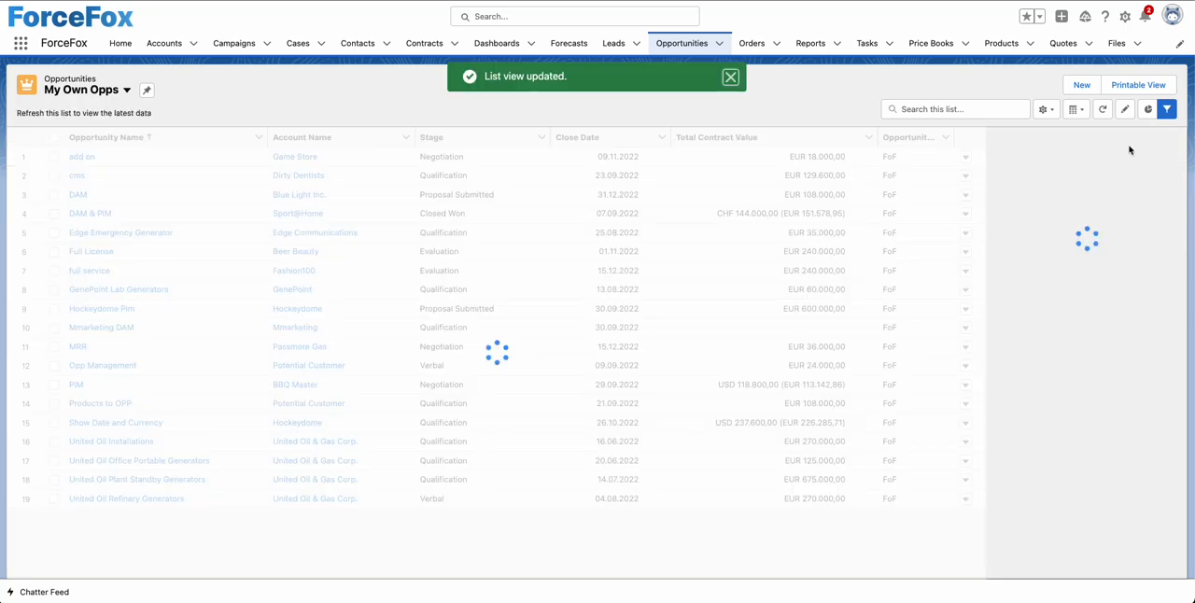
left_click(1171, 142)
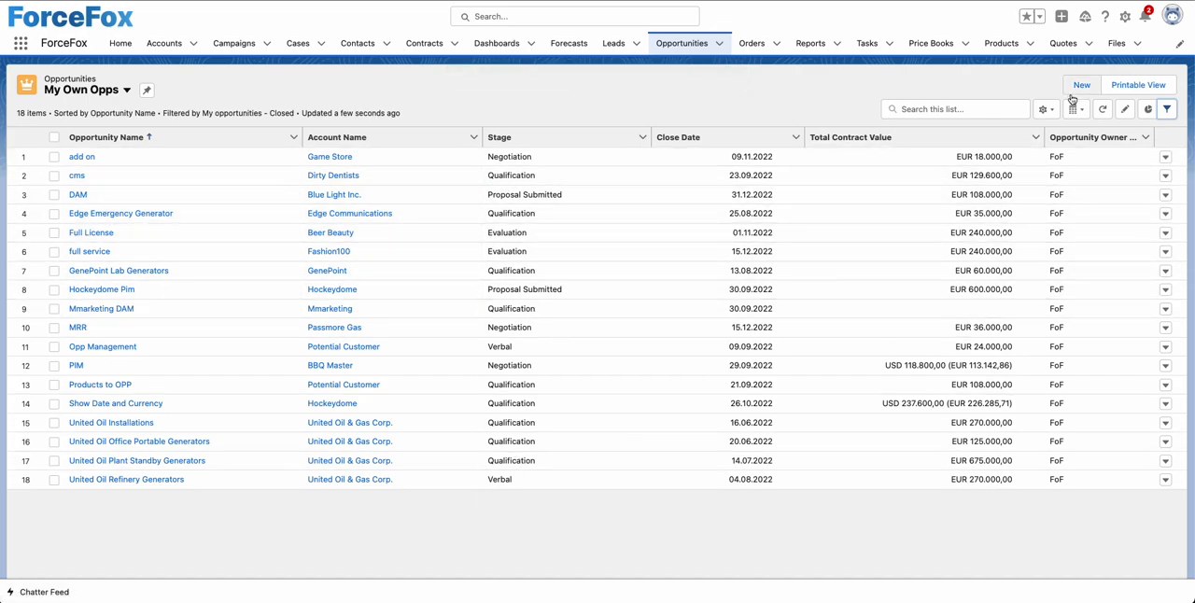
Step: Add the Channel field to the visible fields of the My Own Opps list view and save
left_click(1046, 111)
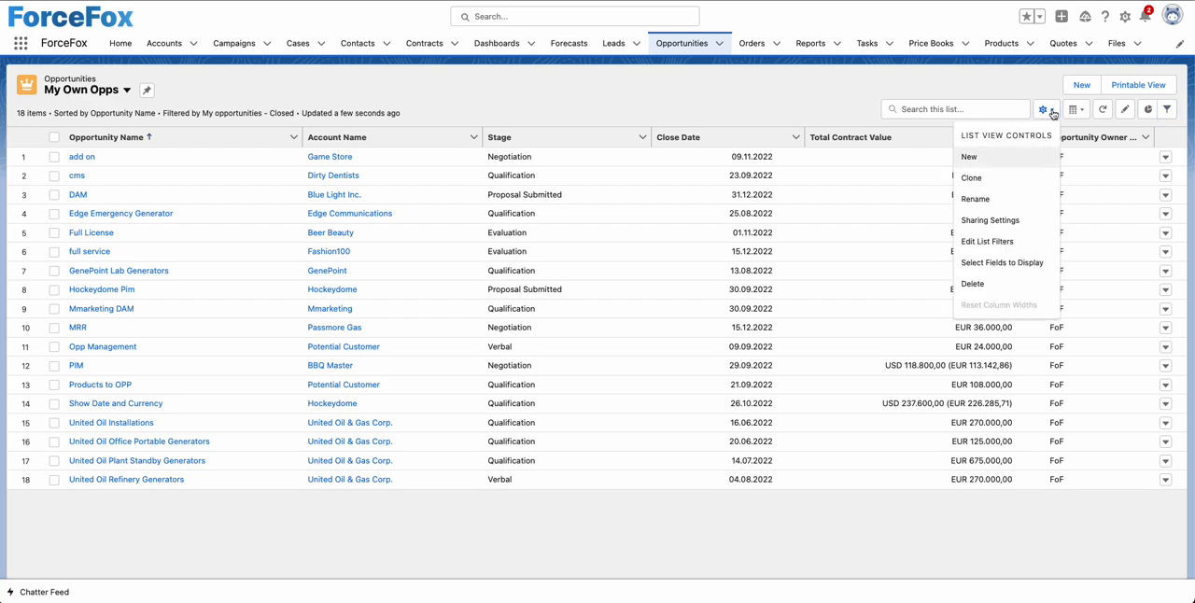
left_click(992, 265)
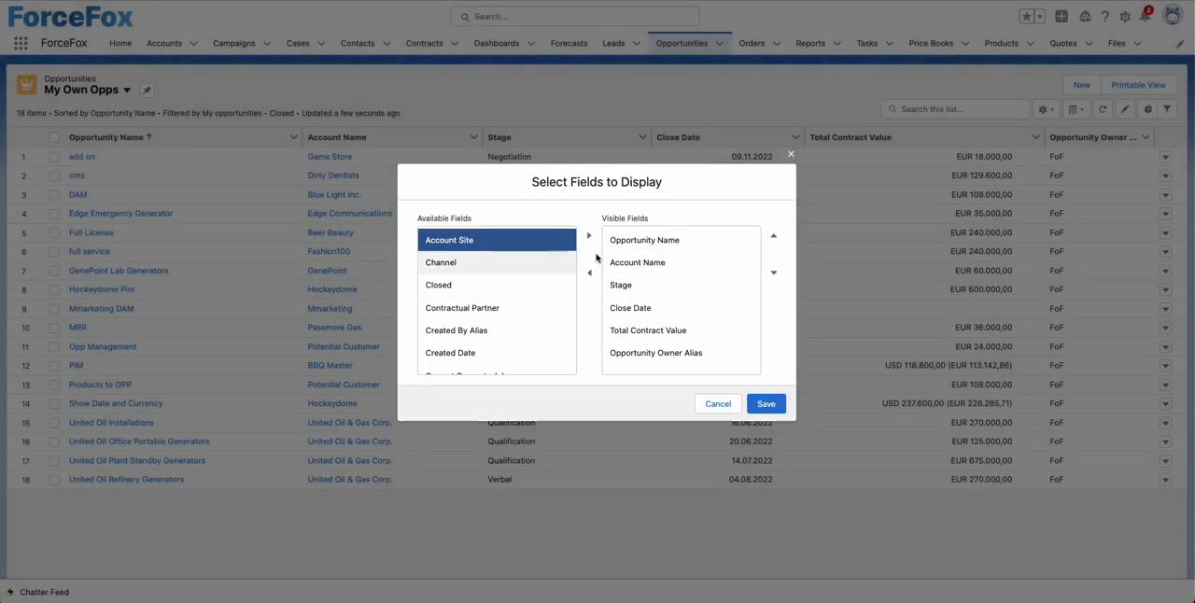
left_click(467, 267)
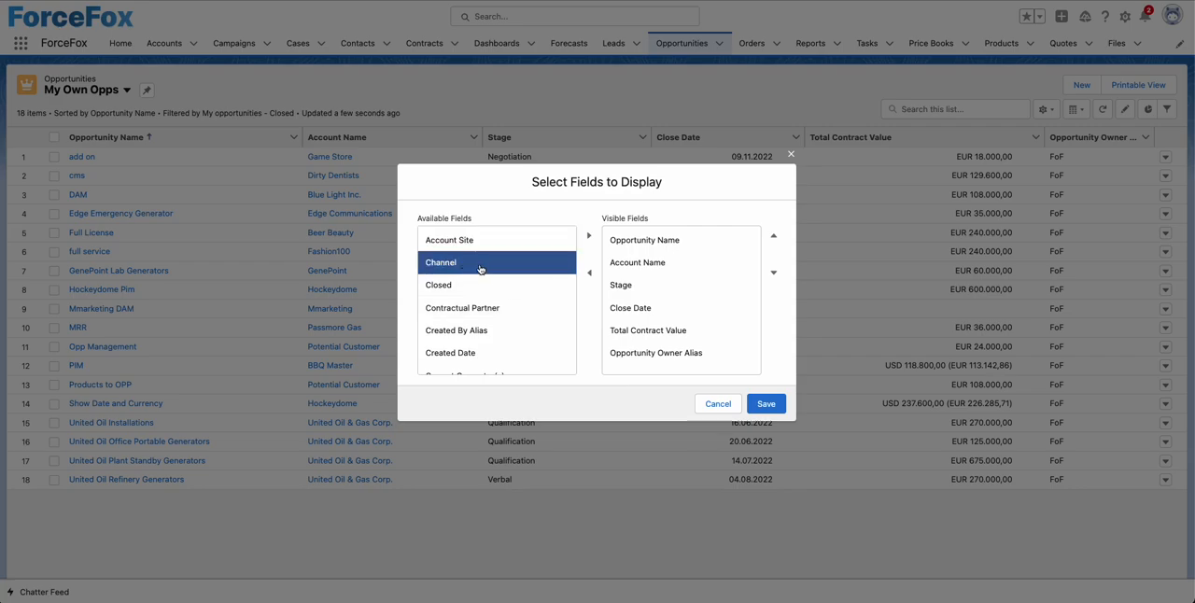
left_click(589, 238)
left_click(777, 406)
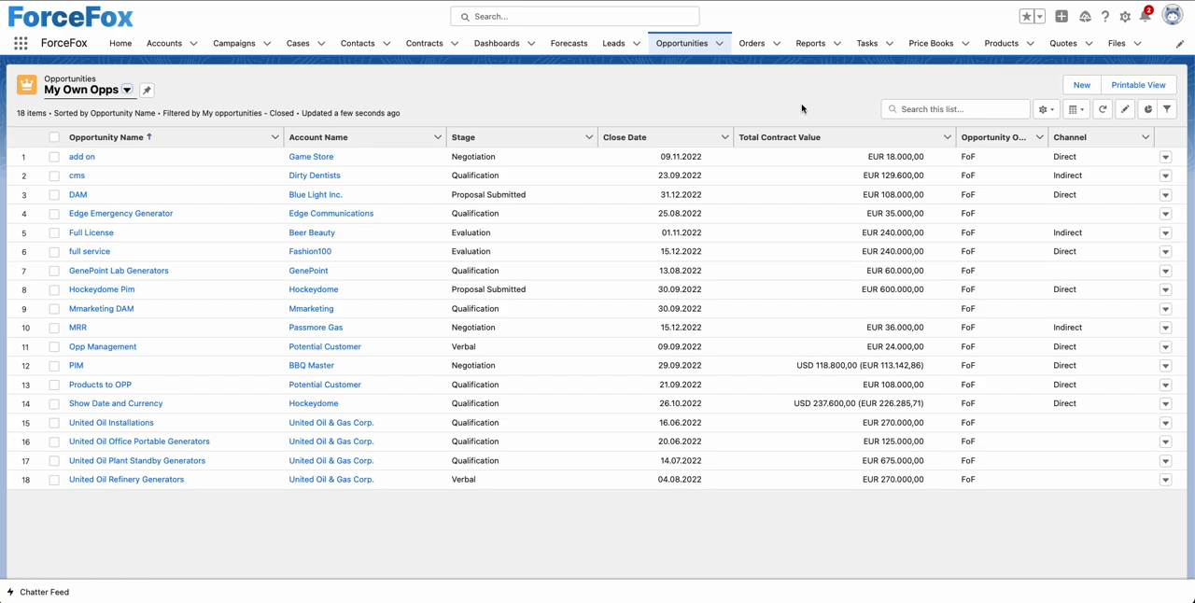
Step: Display the My Own Opps list as Split View and look through its opportunities
left_click(1080, 114)
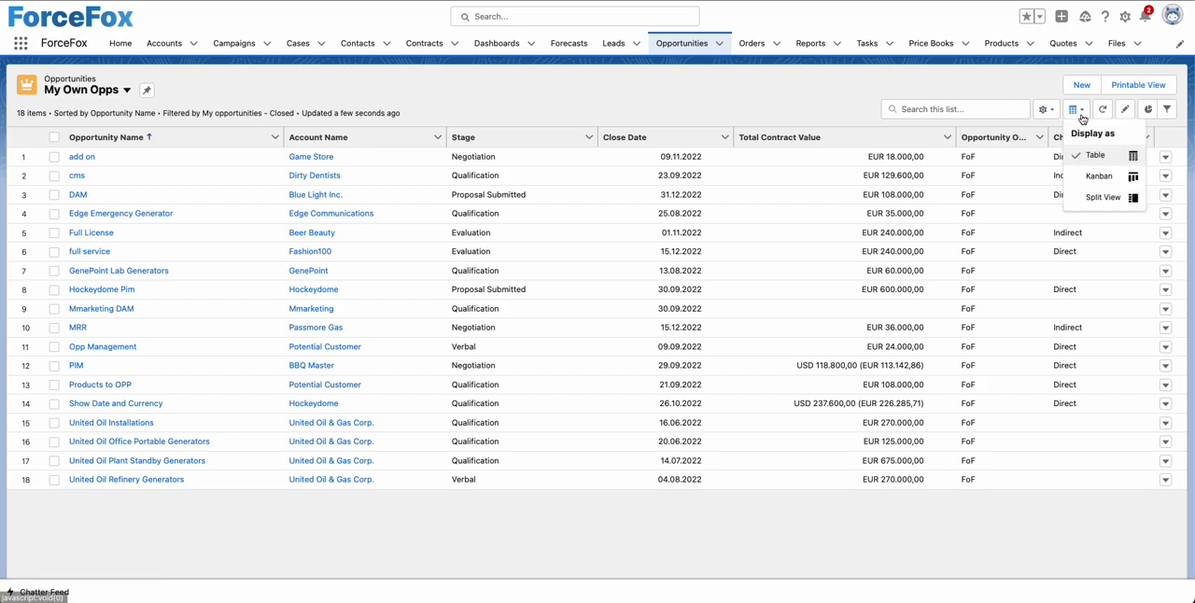
left_click(1099, 199)
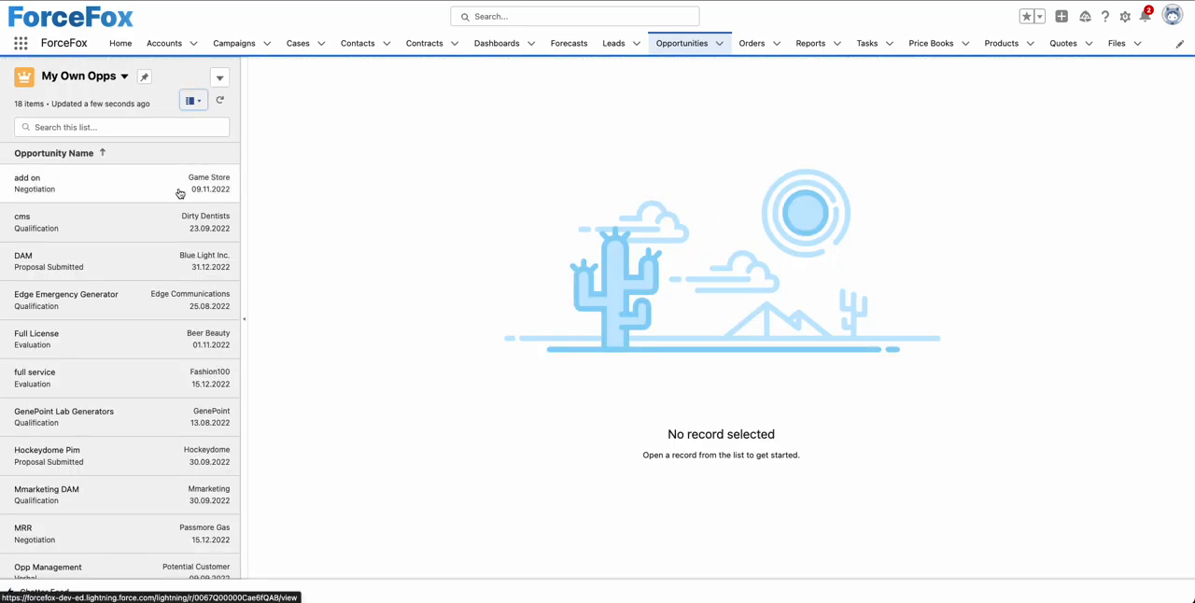
scroll(115, 353, "down", 3)
scroll(113, 353, "down", 2)
scroll(114, 352, "up", 5)
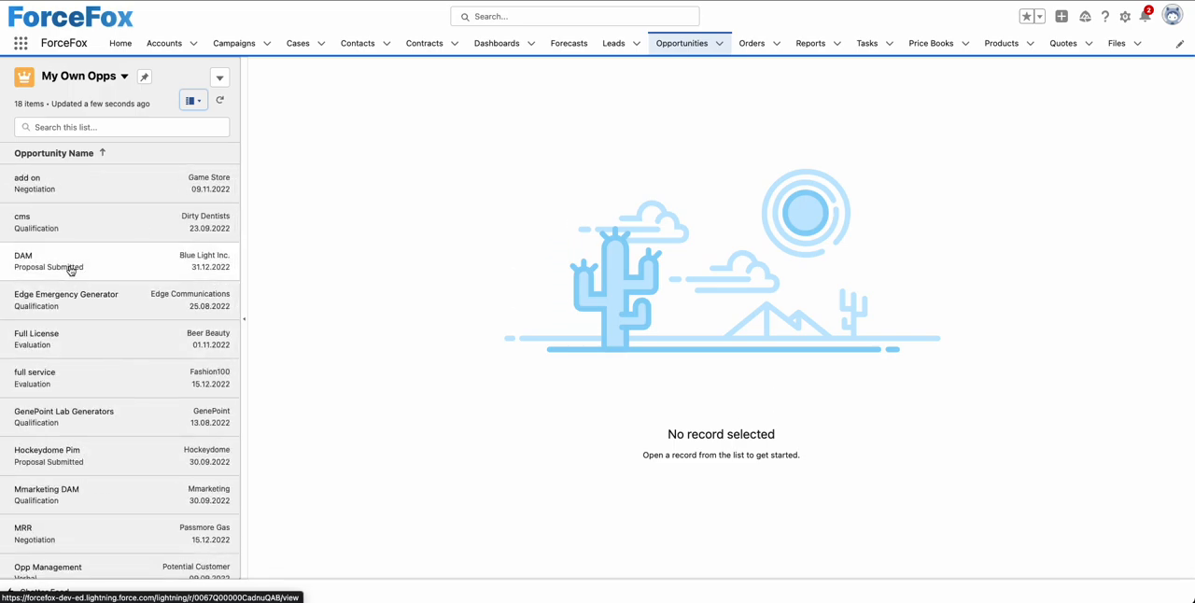
Step: Open the cms opportunity from the split view list and view its Details
left_click(90, 233)
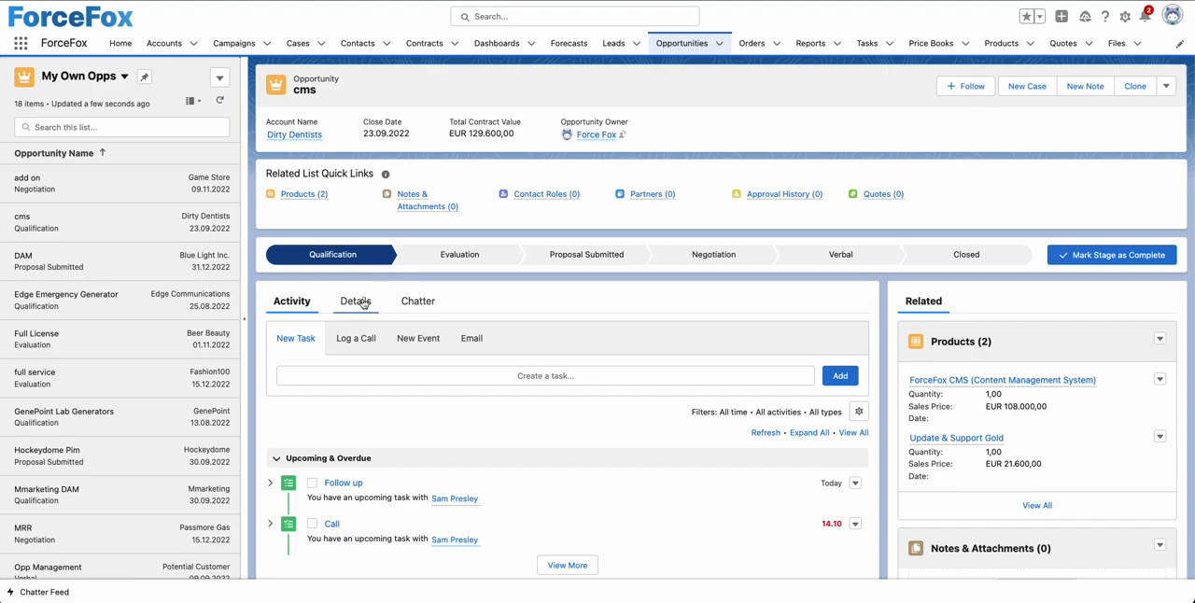
left_click(355, 301)
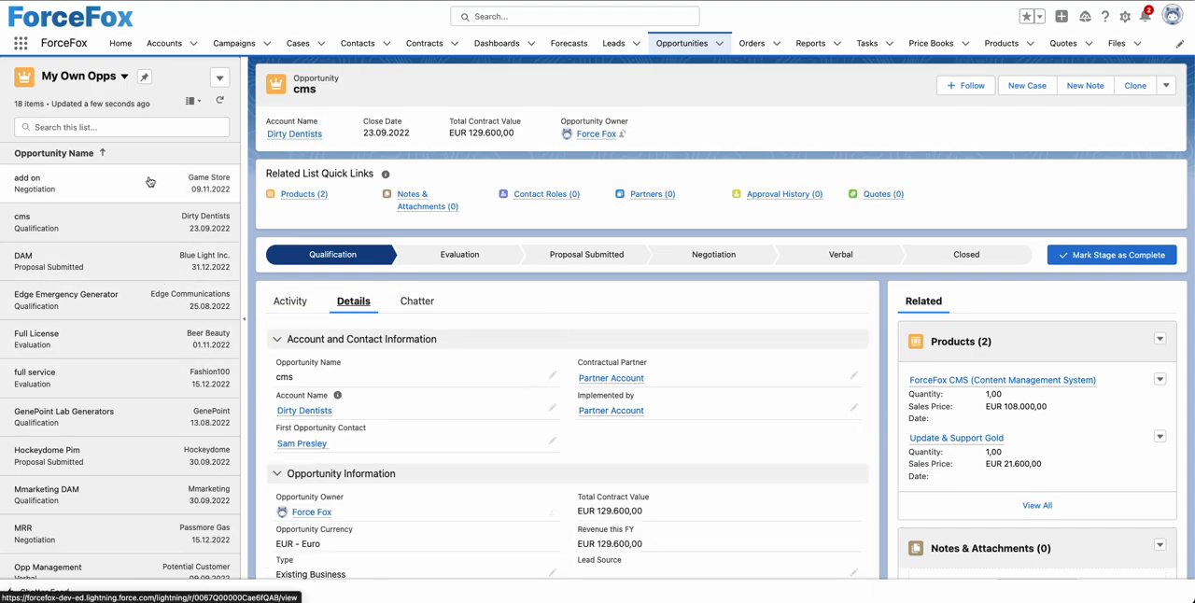
Step: Display the list as Kanban and move cms to Evaluation, full service to Proposal Submitted, and Hockeydome Pim to Negotiation and on to Verbal
left_click(196, 103)
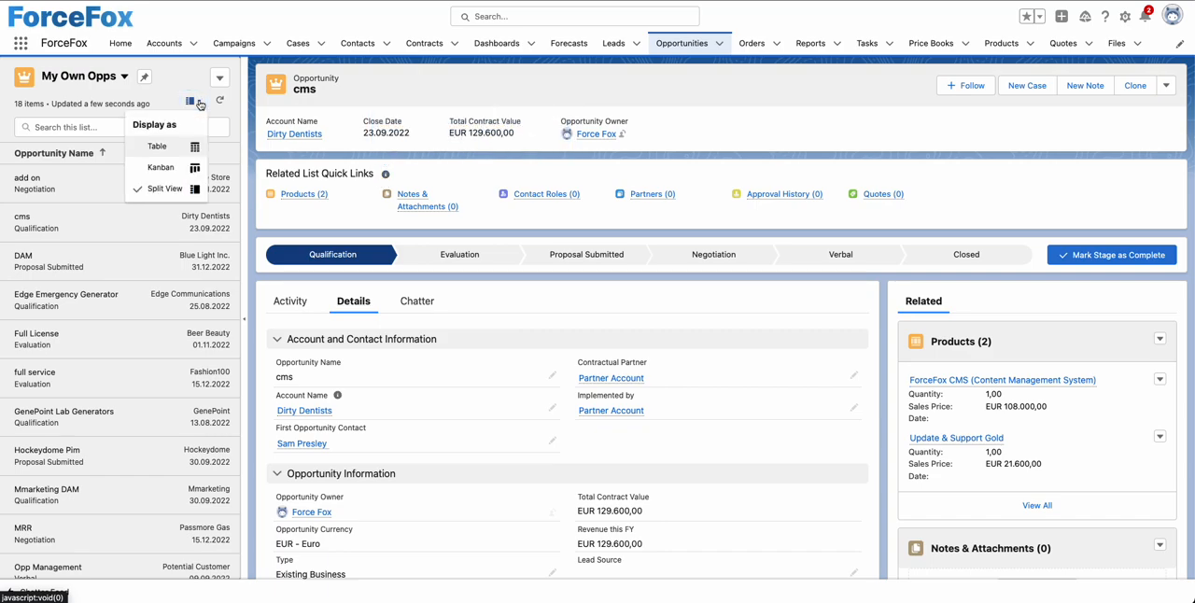
left_click(154, 167)
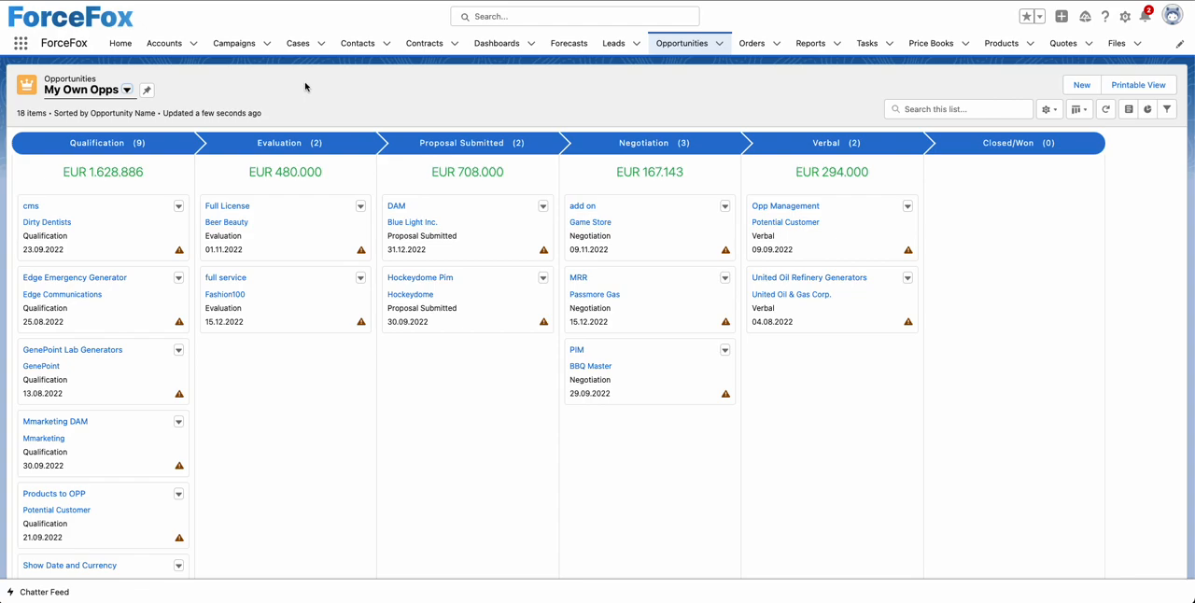
left_click_drag(115, 224, 280, 364)
left_click_drag(229, 308, 396, 360)
left_click_drag(470, 299, 579, 396)
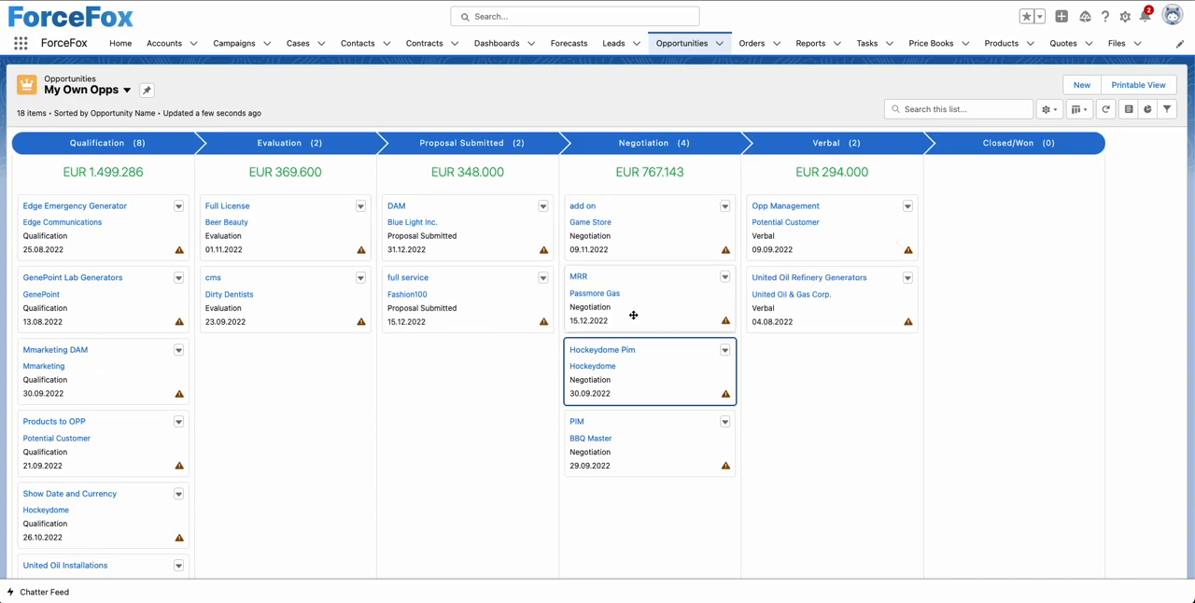
left_click_drag(650, 365, 815, 370)
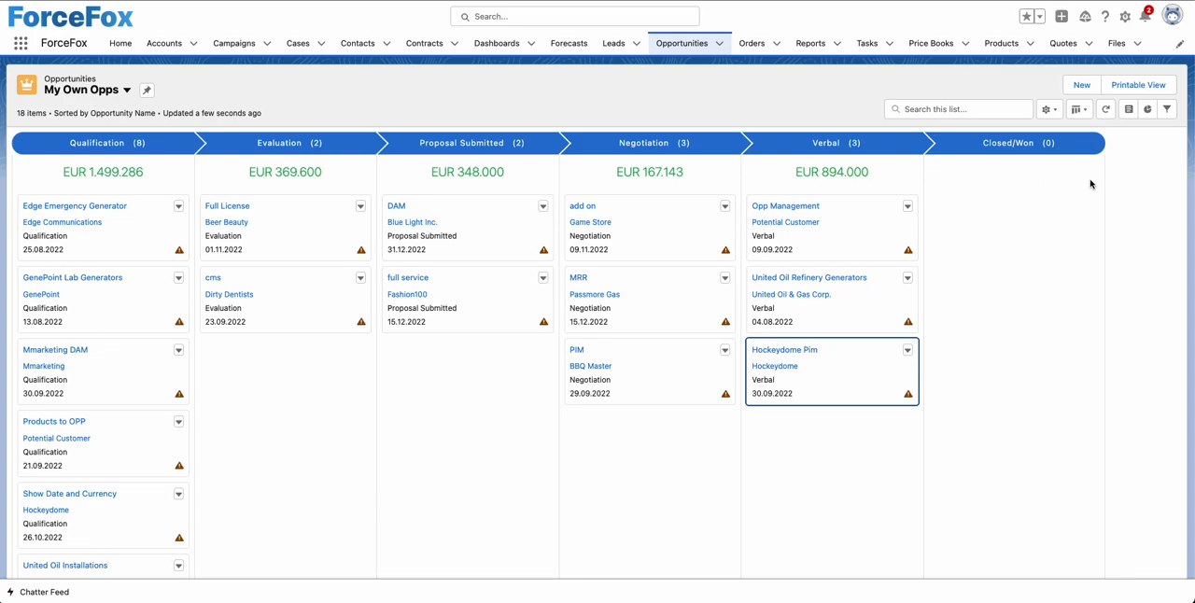
Step: Set the Kanban settings to summarize by None and group by Offer Type, and save
left_click(1050, 109)
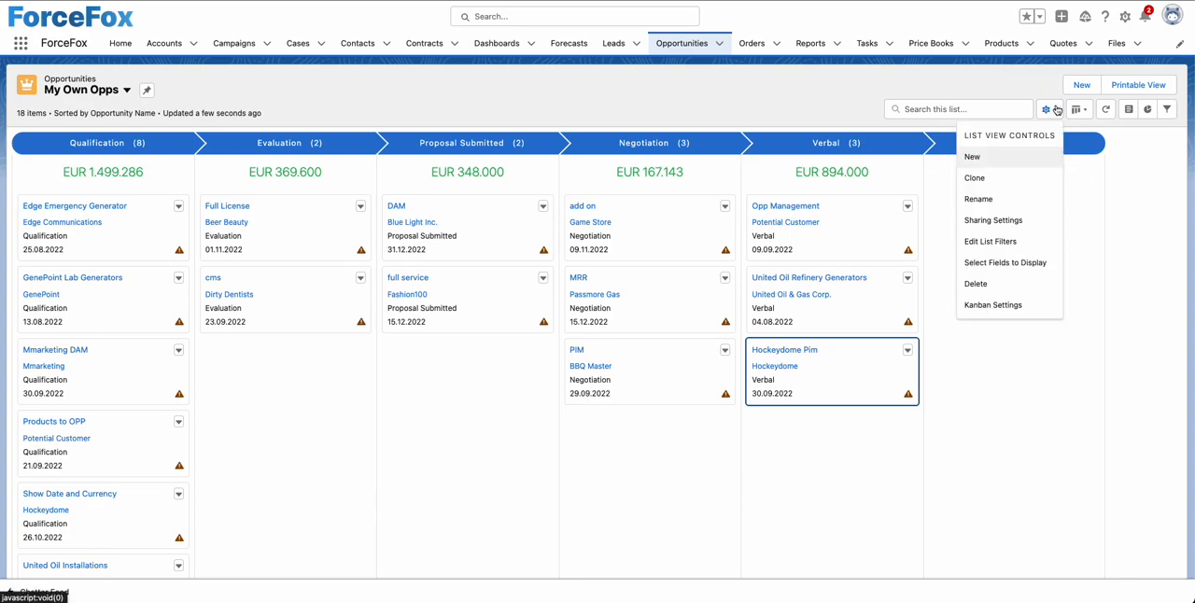
left_click(990, 307)
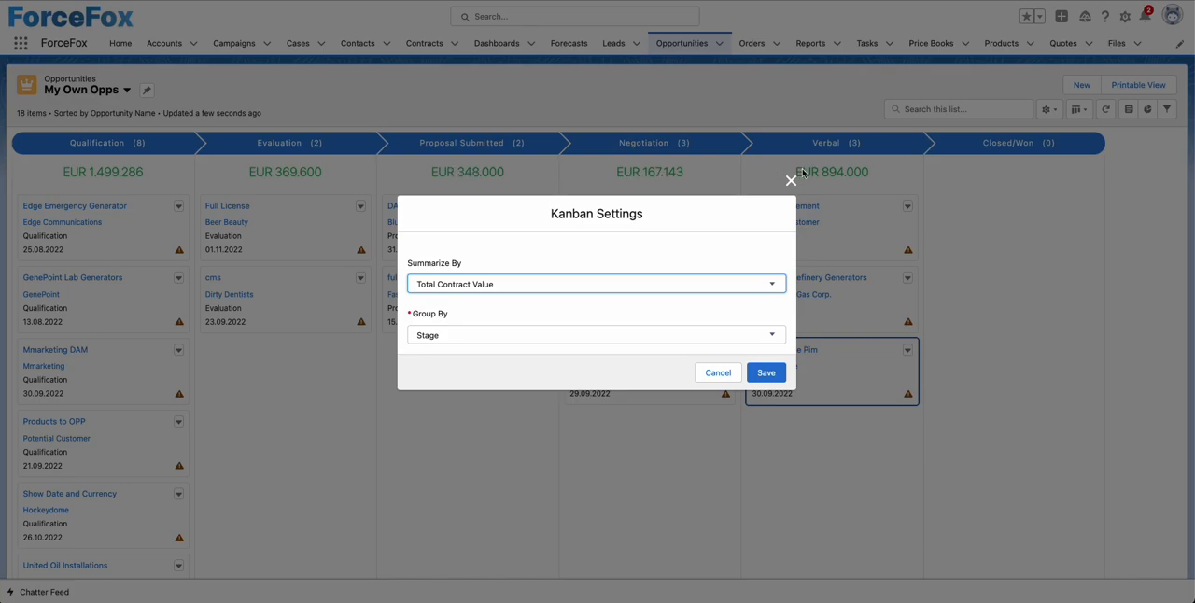
left_click(737, 287)
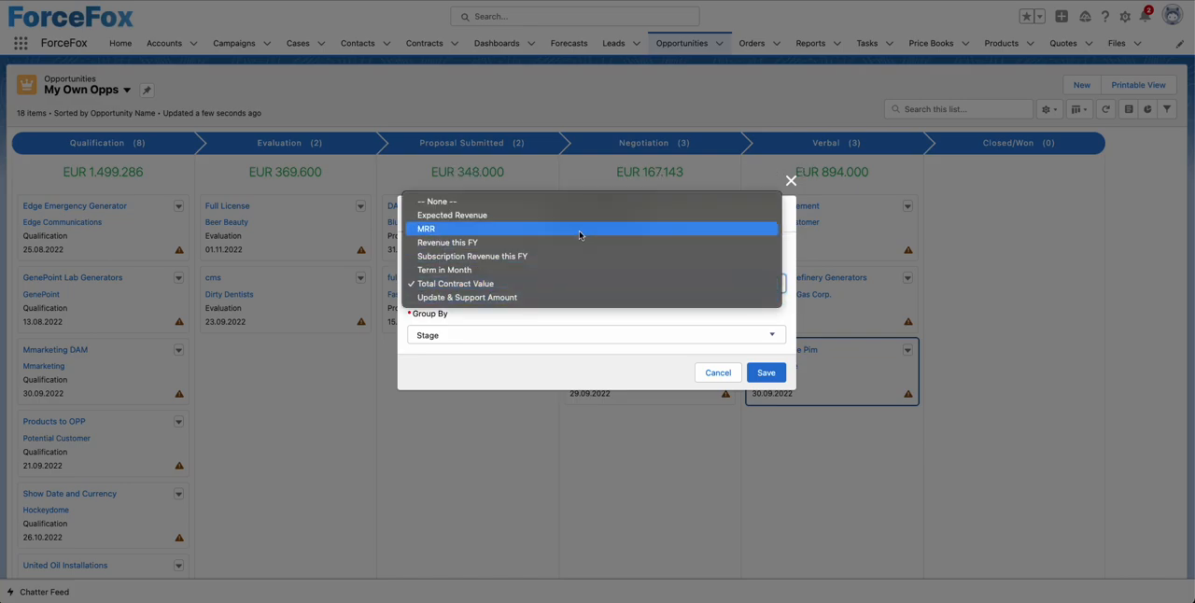
left_click(550, 205)
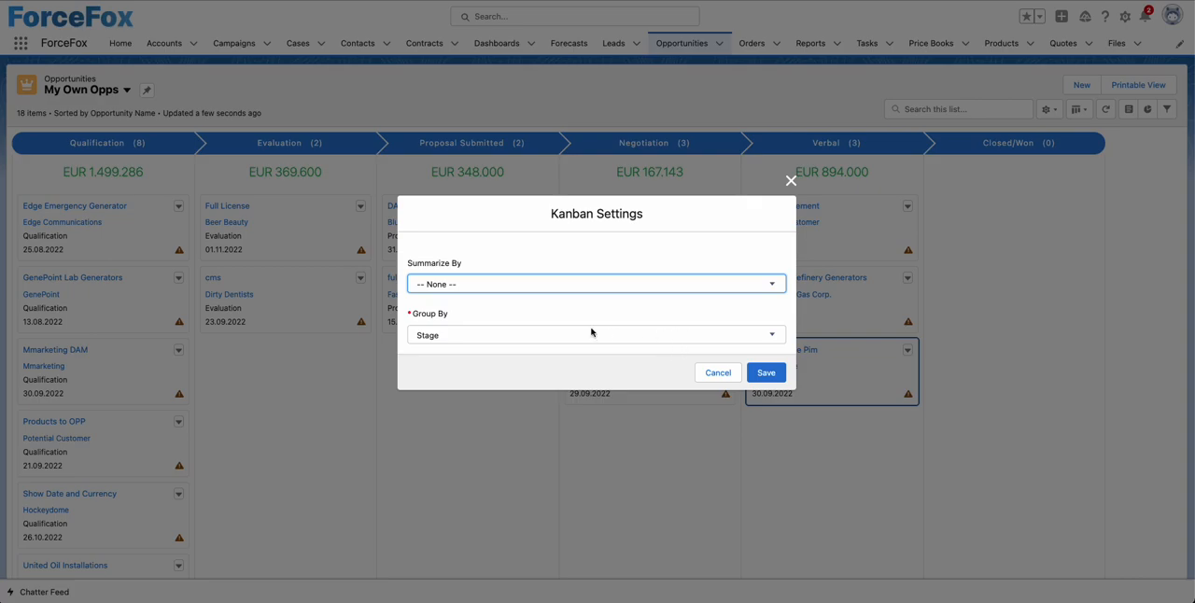
left_click(518, 335)
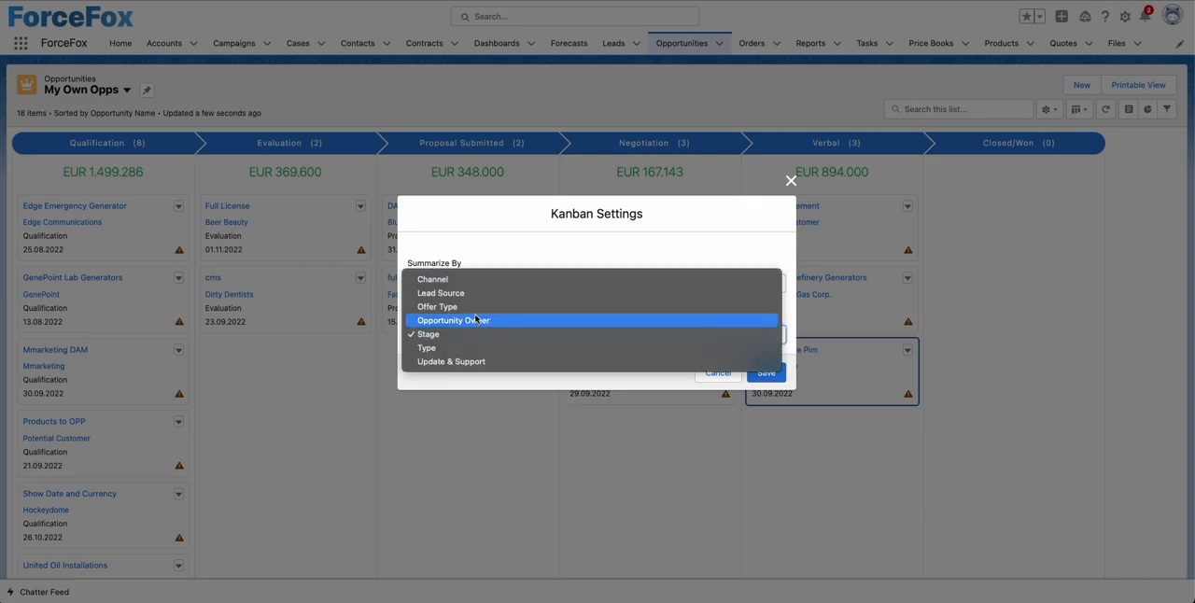
left_click(446, 309)
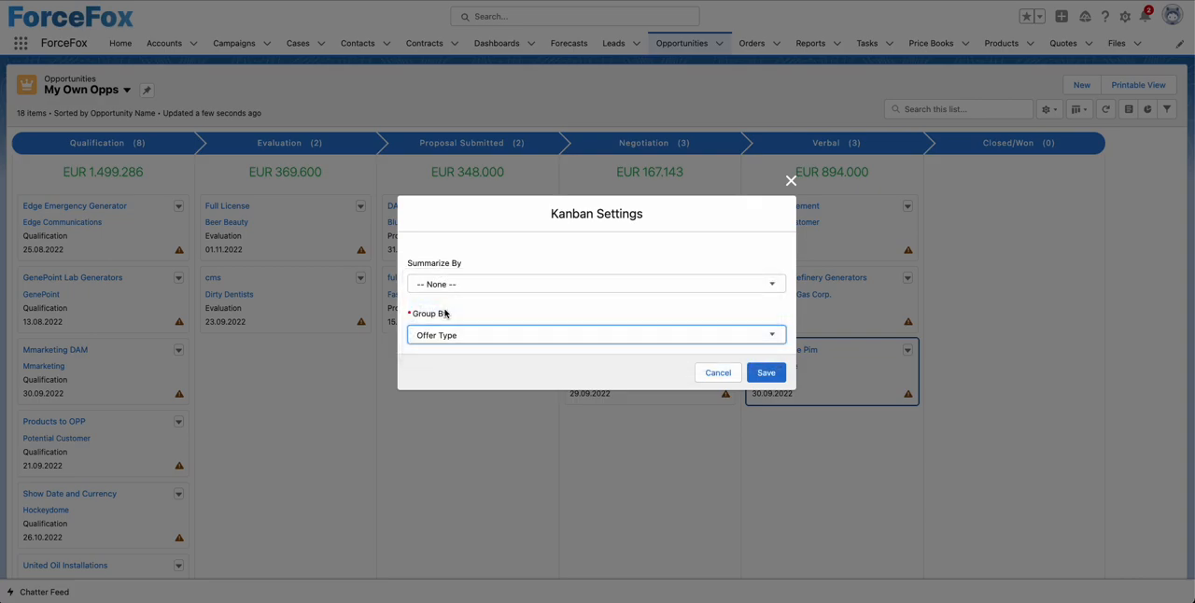
left_click(761, 372)
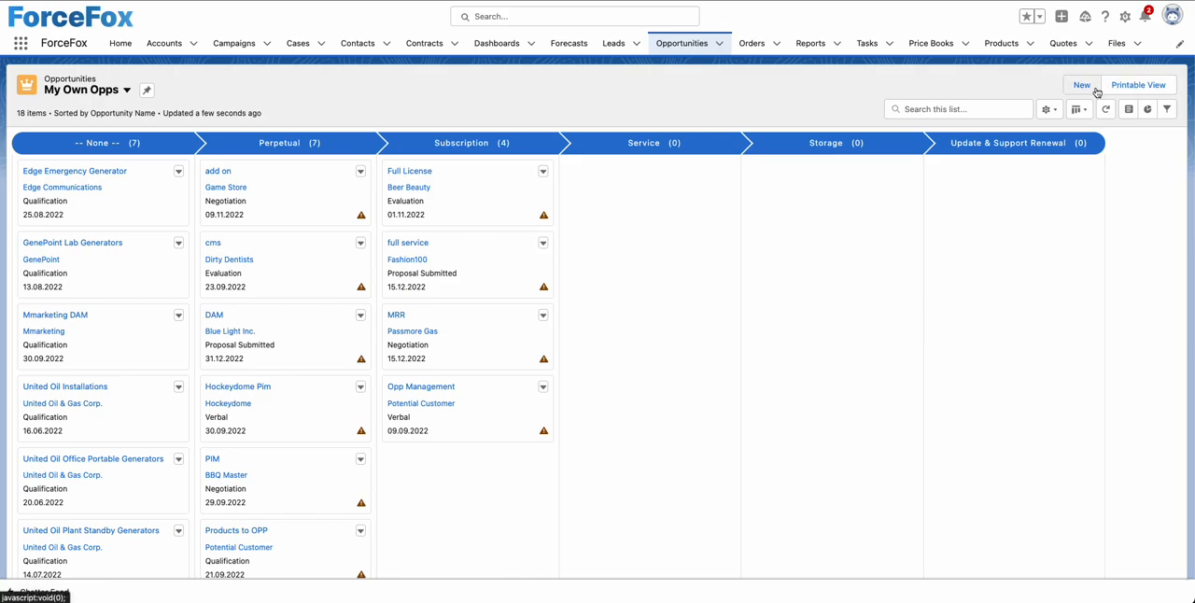
Step: Display the My Own Opps list as a Table, view its printable version and close that page
left_click(1055, 116)
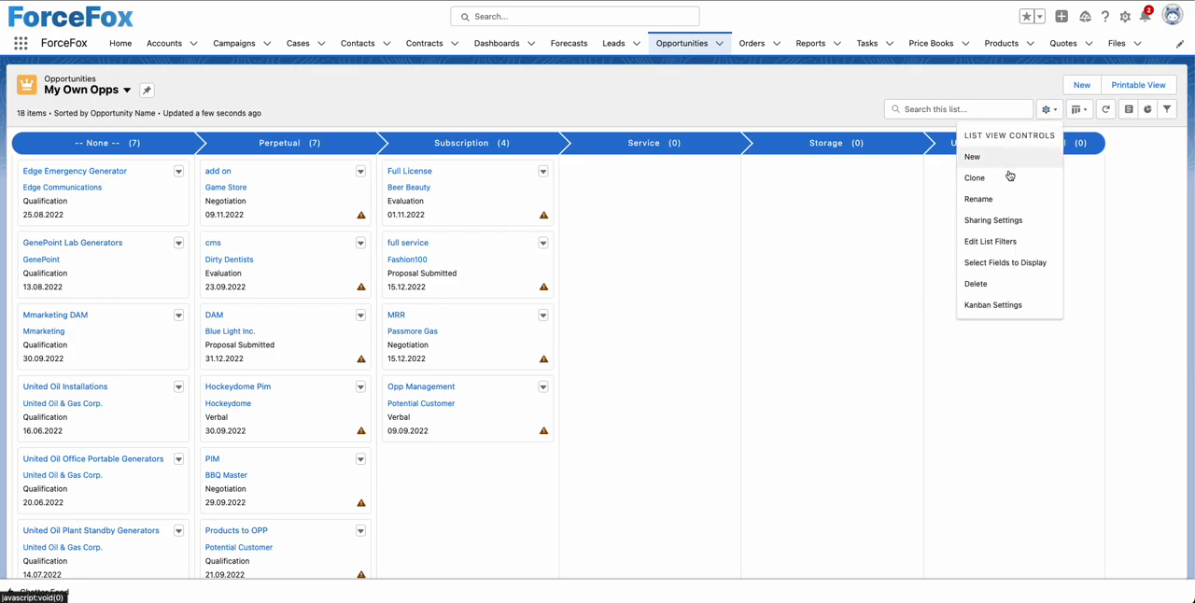
left_click(1017, 67)
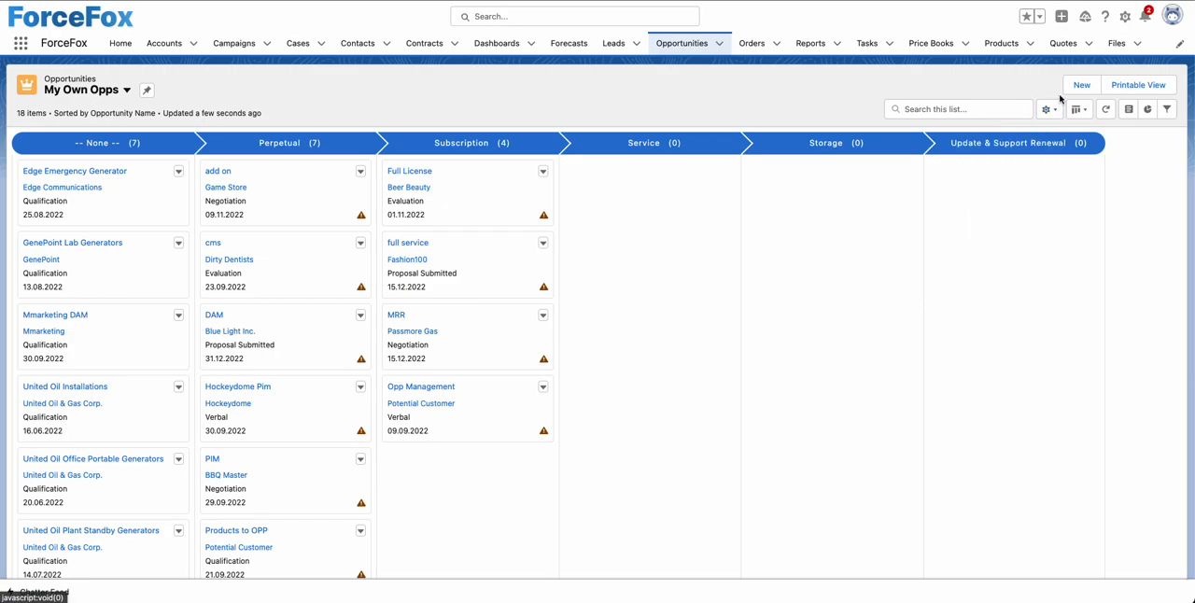
left_click(1082, 110)
left_click(1097, 156)
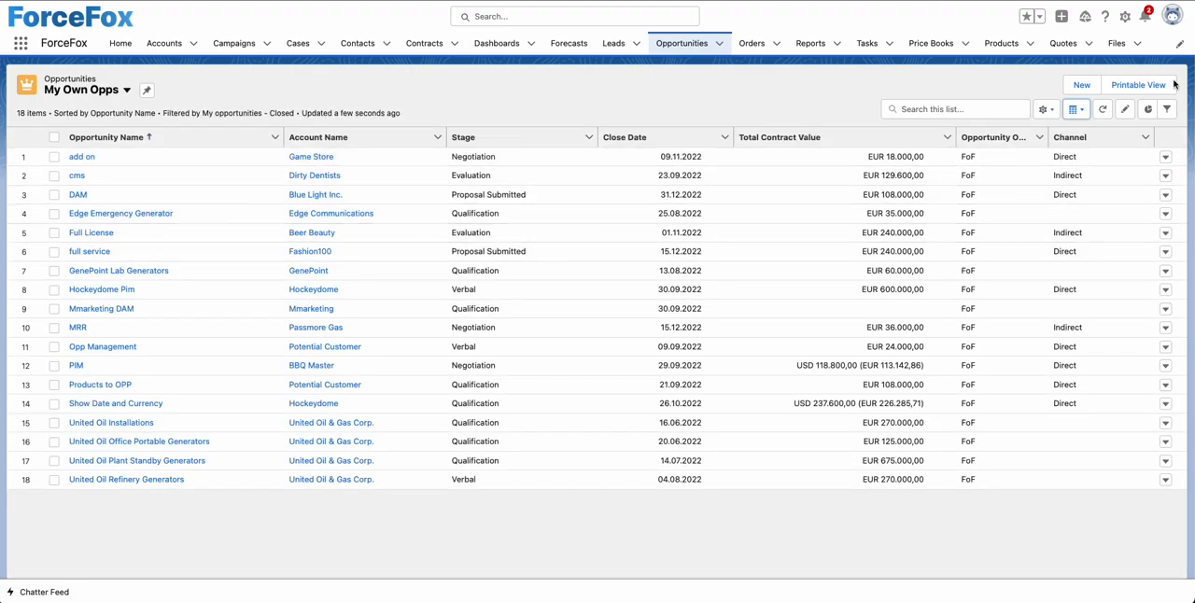
left_click(1138, 85)
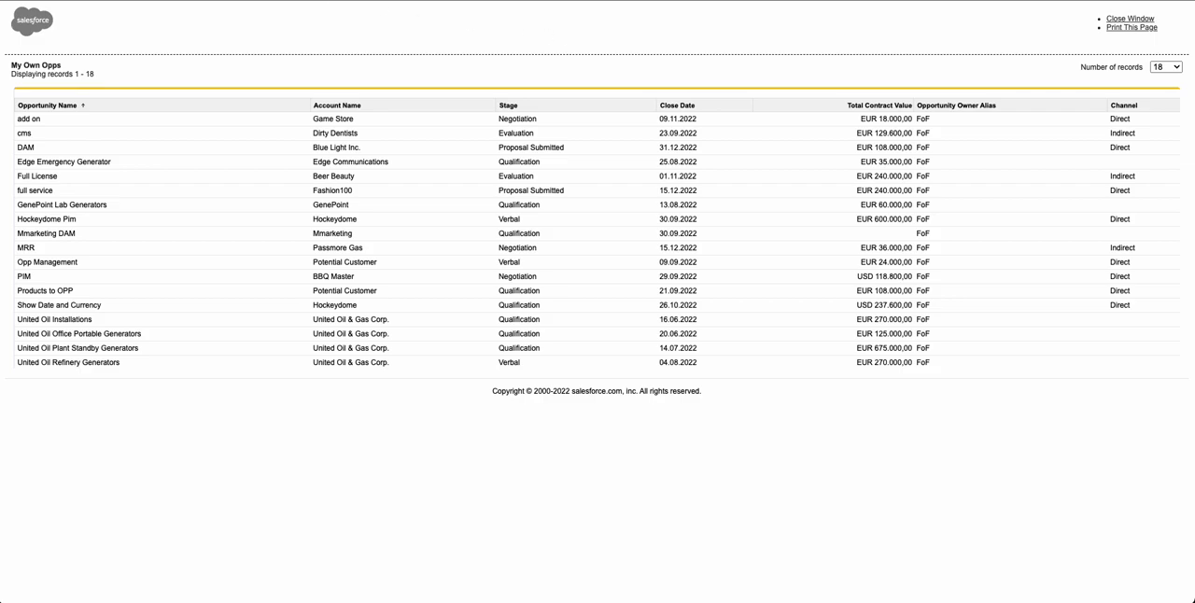
key("super+w")
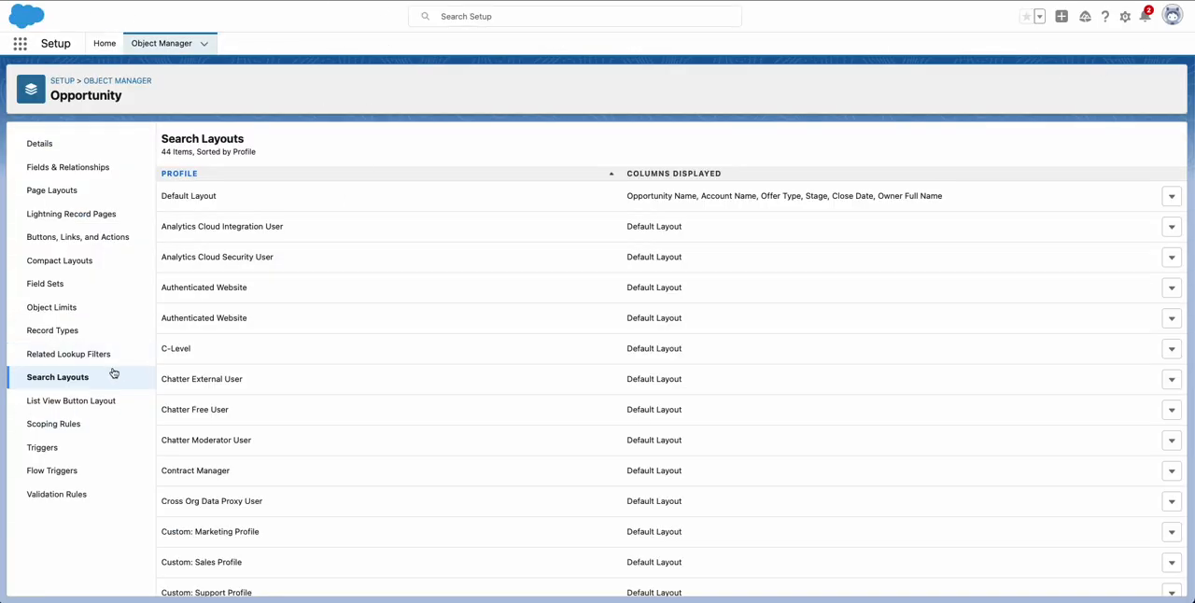
Step: Open the Opportunity object's List View Button Layout for editing in Object Manager
left_click(49, 406)
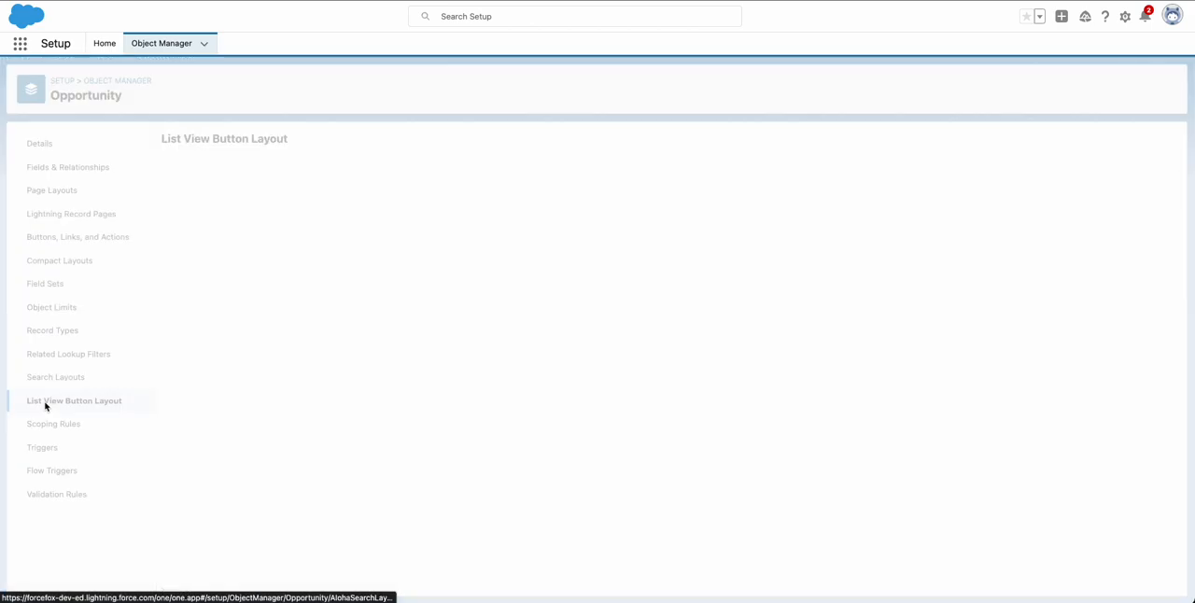
left_click(1169, 199)
left_click(1146, 224)
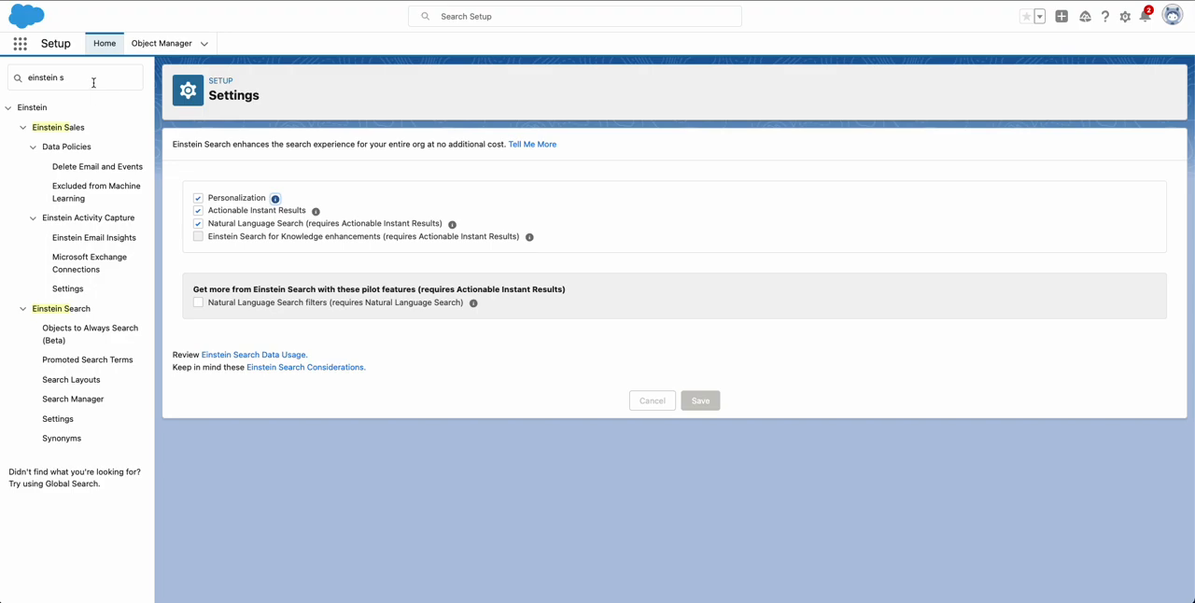
Step: Read the explanation of the Personalization option in the Einstein Search settings
left_click(93, 82)
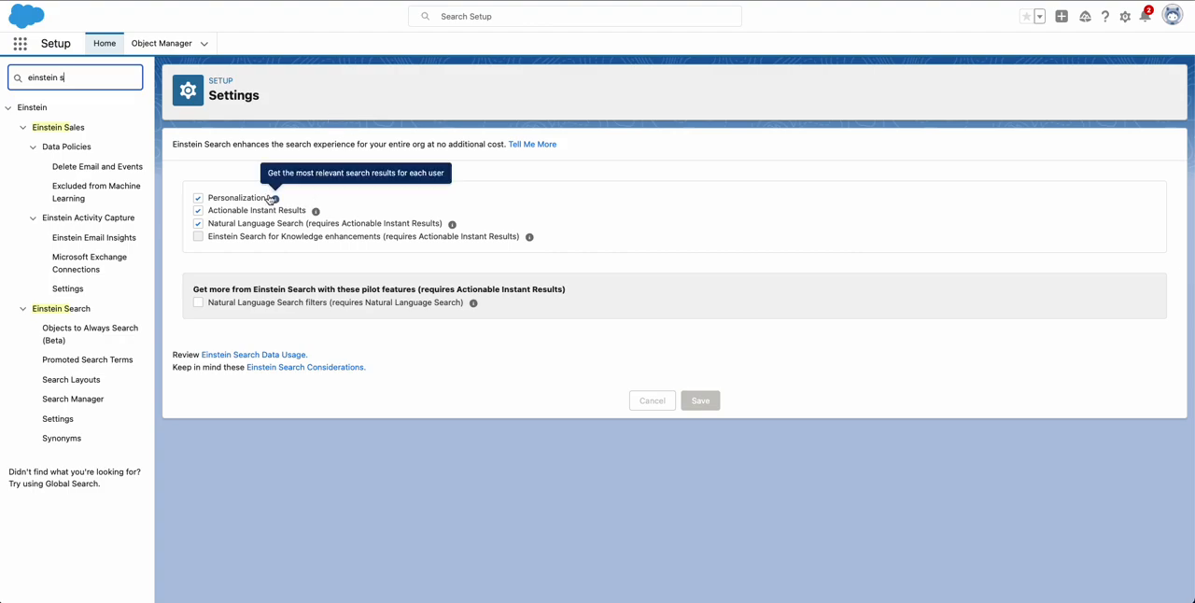
mouse_move(276, 201)
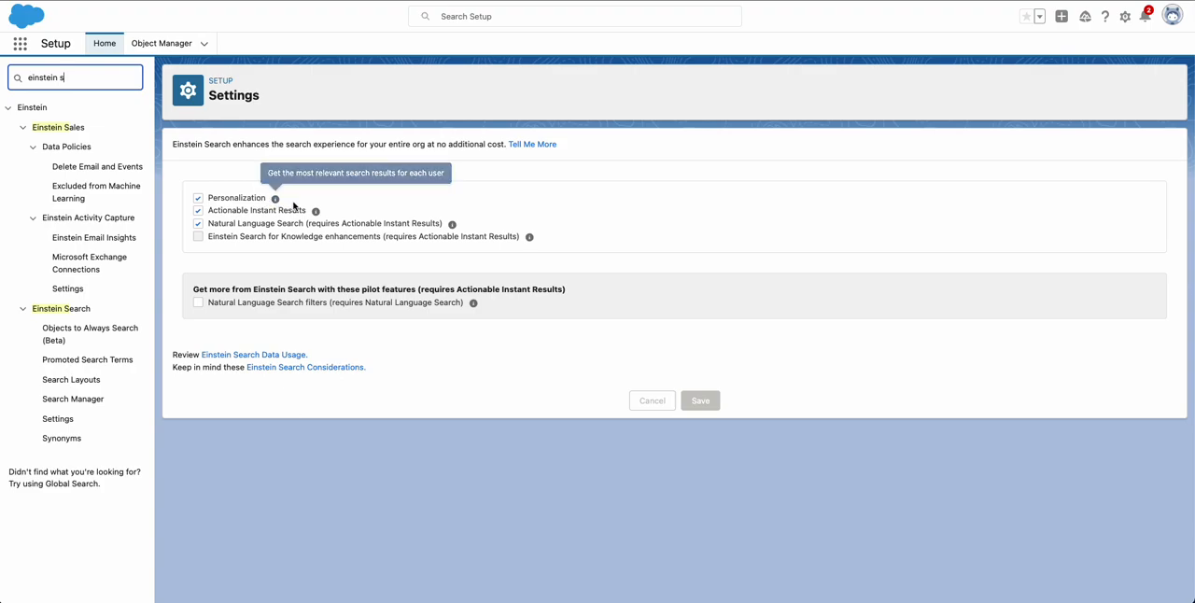